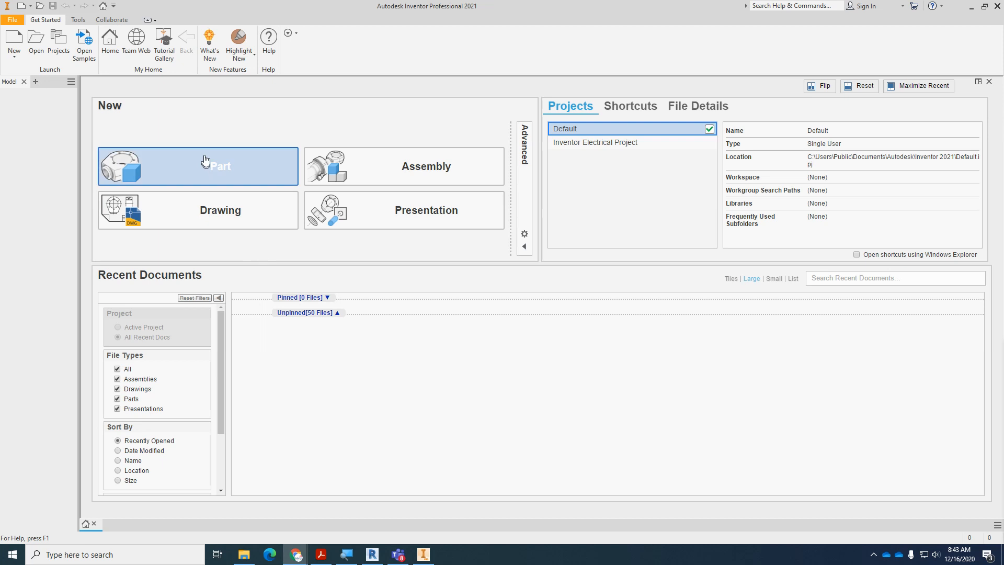
Step: Create a new drawing from the English ANSI (in).idw template
left_click(14, 60)
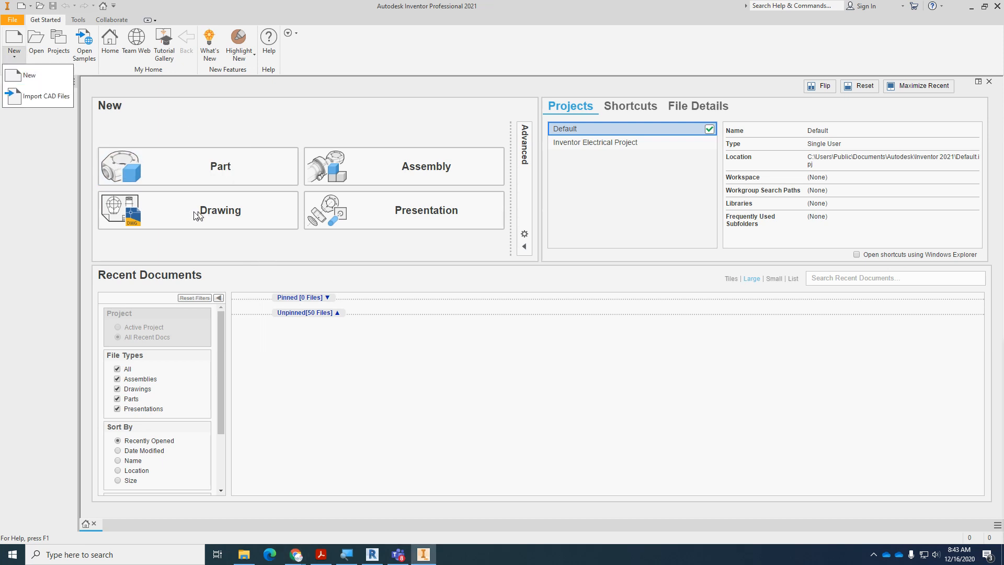
left_click(42, 76)
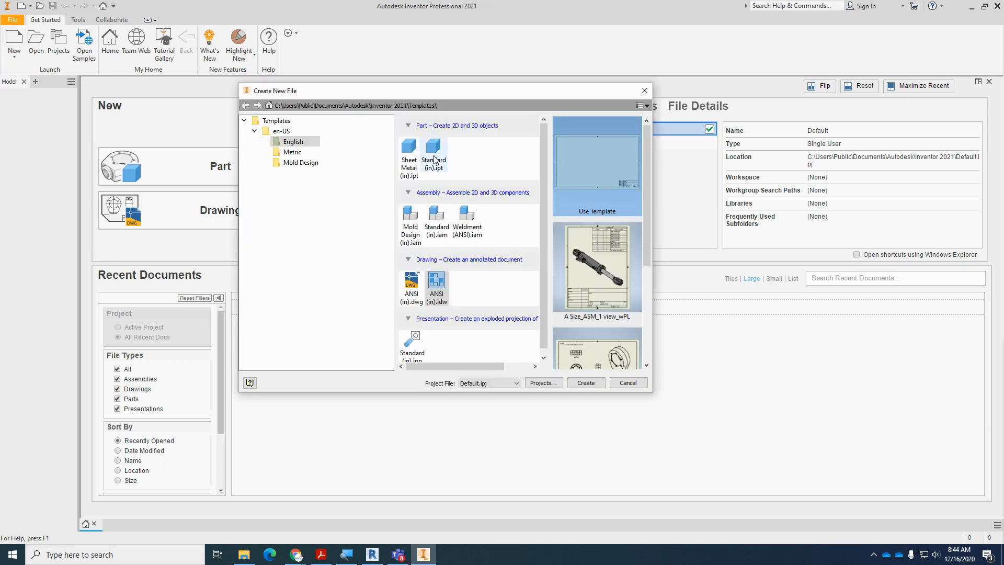
left_click(305, 156)
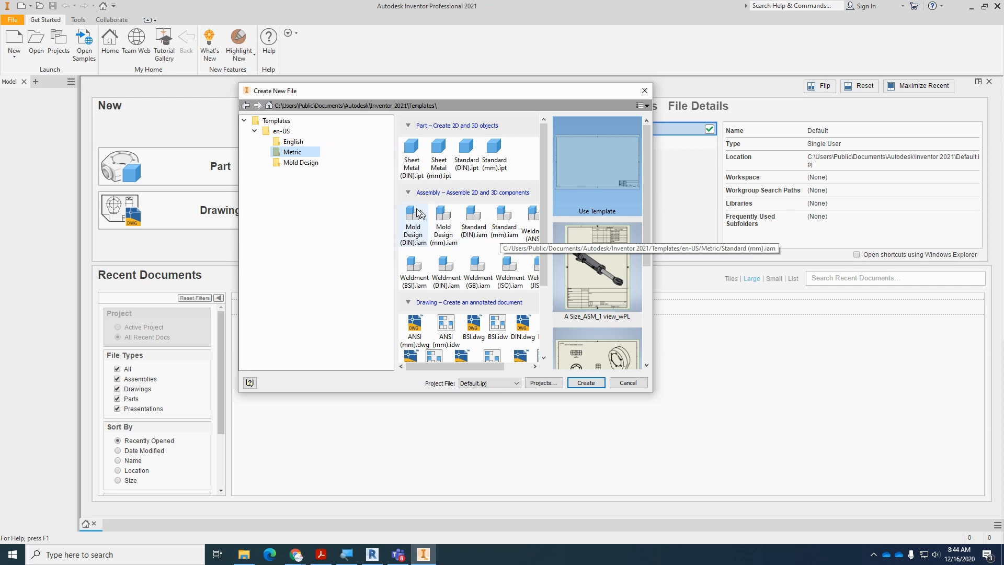
left_click(296, 142)
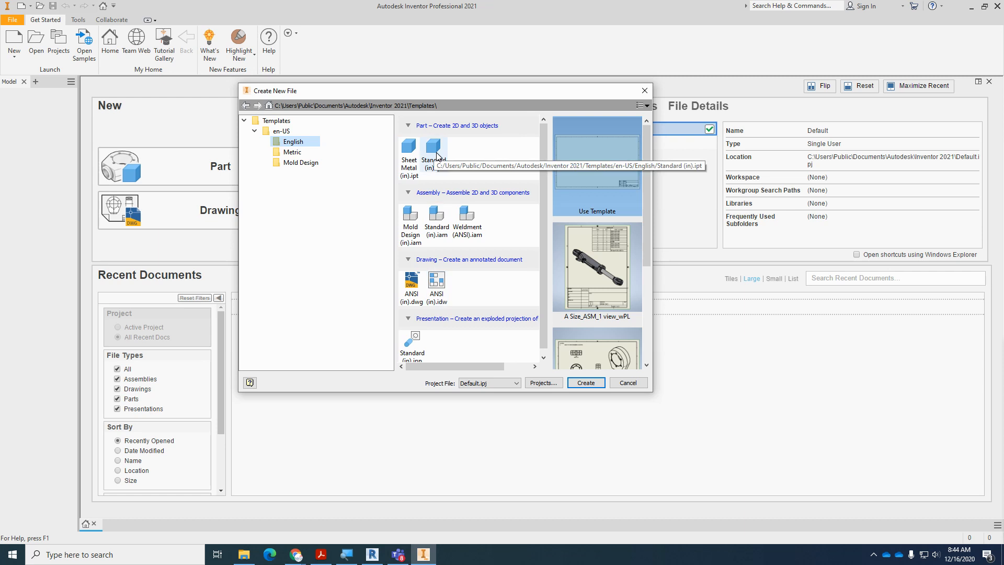
left_click(443, 293)
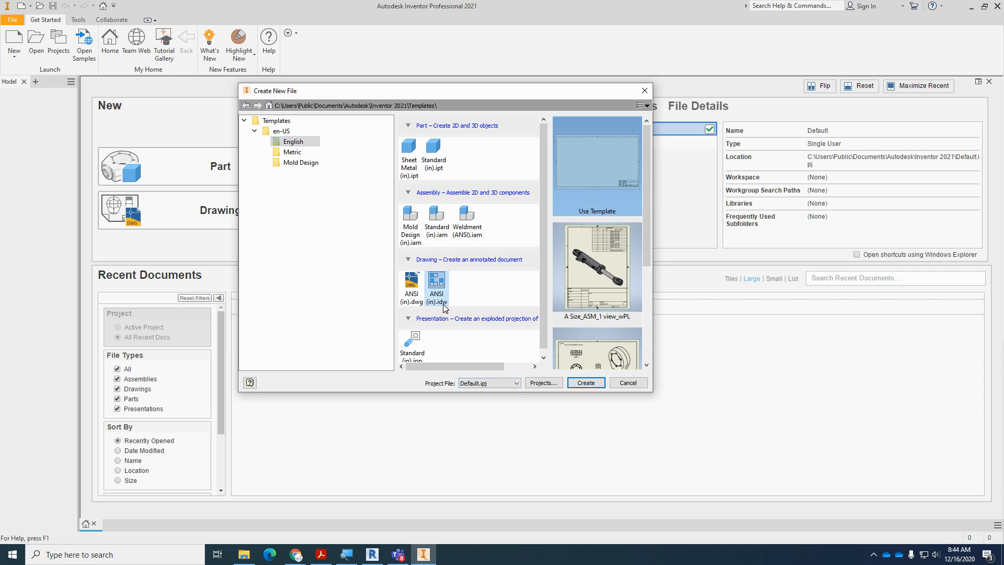
left_click(589, 384)
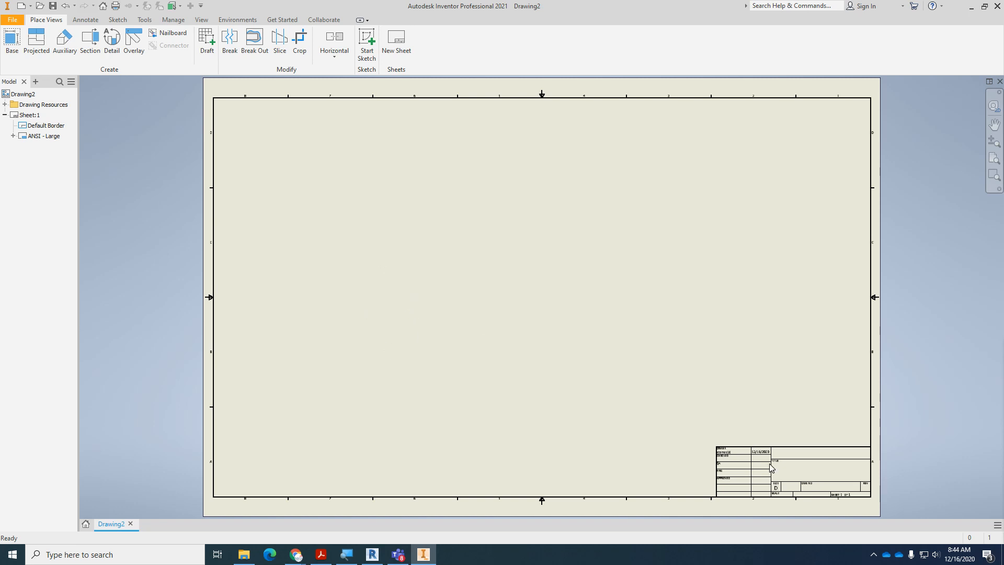
Step: Examine the title block and its size field against the whole drawing sheet
scroll(801, 509, "down", 8)
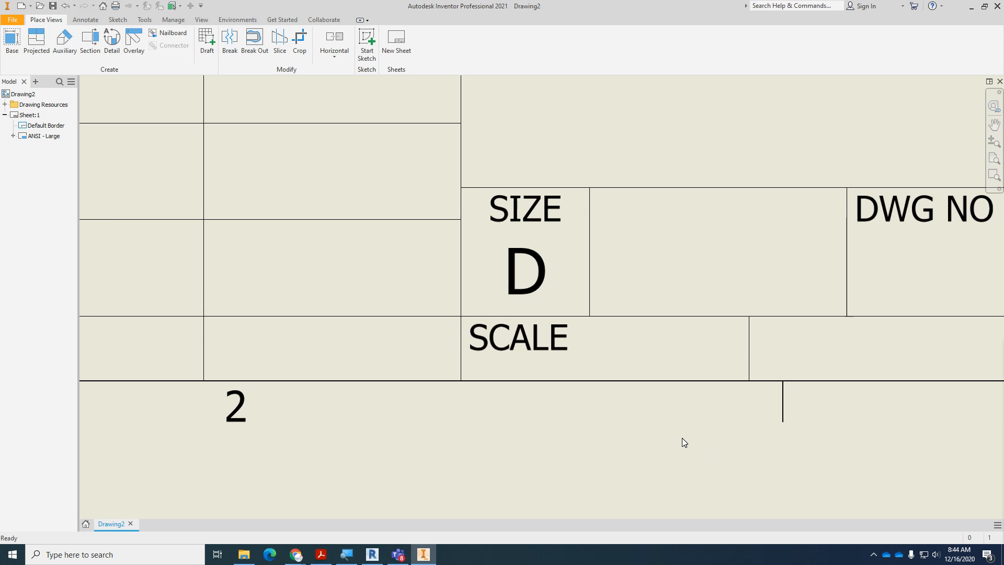
scroll(674, 449, "up", 8)
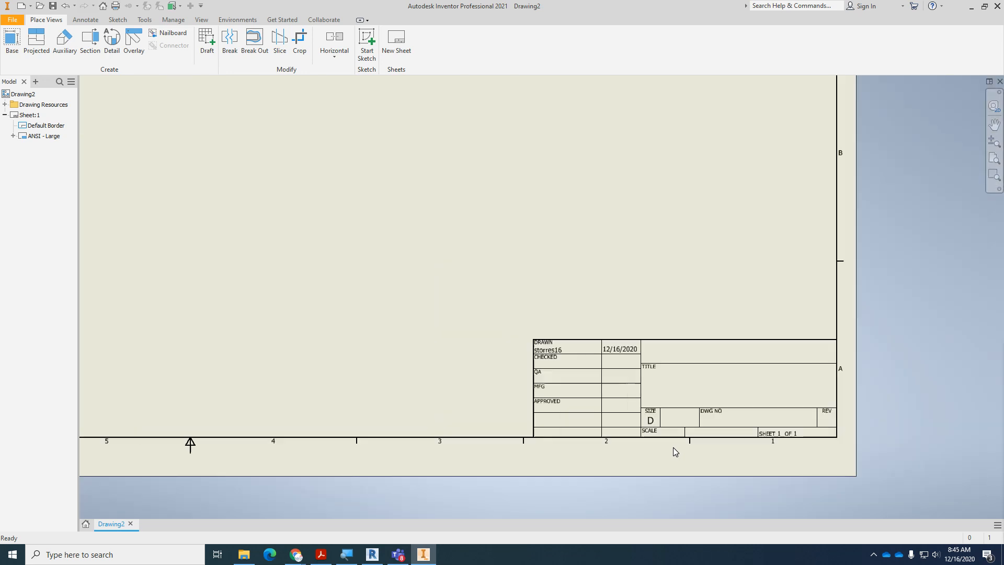
scroll(673, 447, "down", 3)
scroll(673, 446, "up", 2)
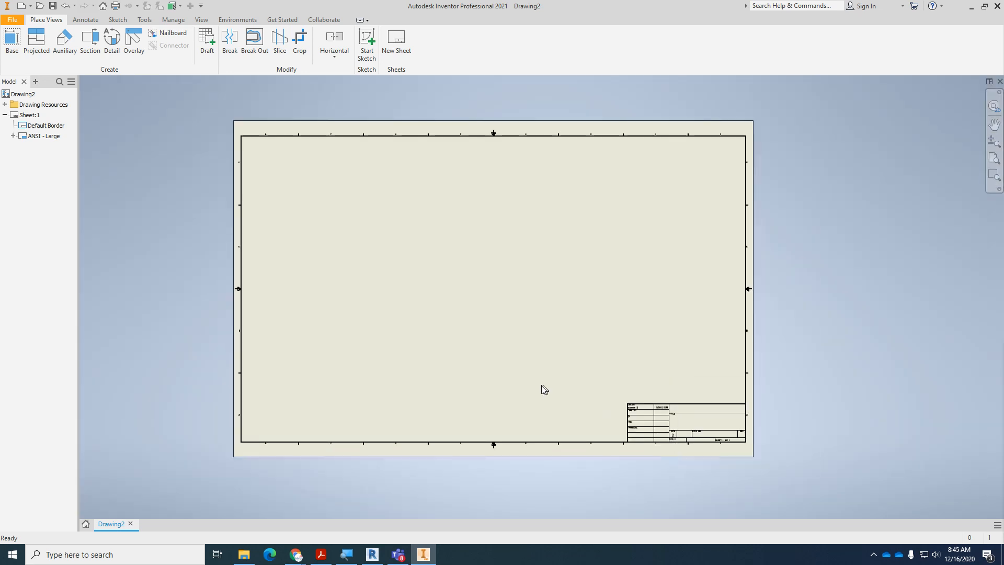
scroll(535, 384, "down", 3)
middle_click_drag(592, 375, 643, 401)
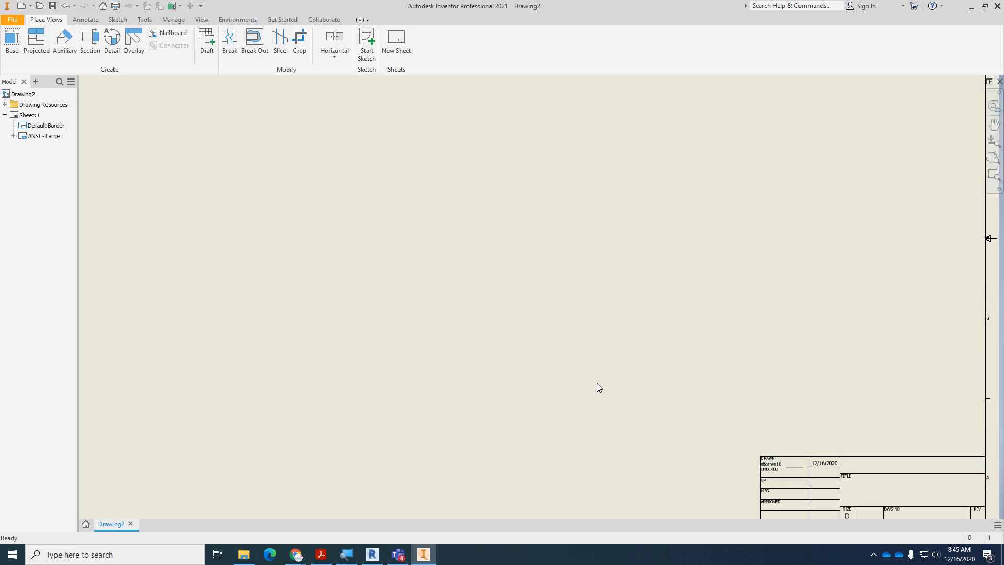
scroll(597, 386, "up", 3)
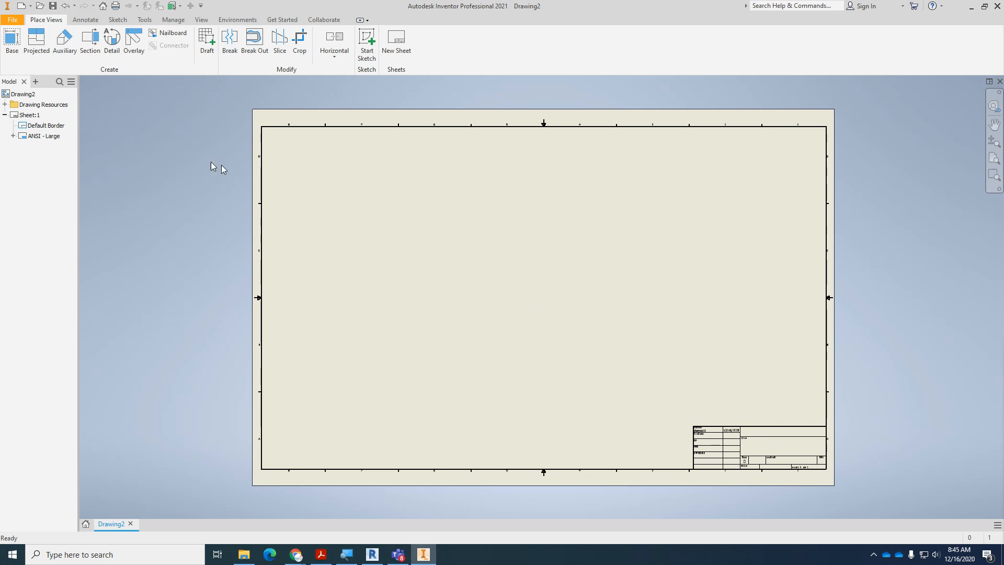
Step: Edit Sheet:1 and set its size to B
right_click(32, 115)
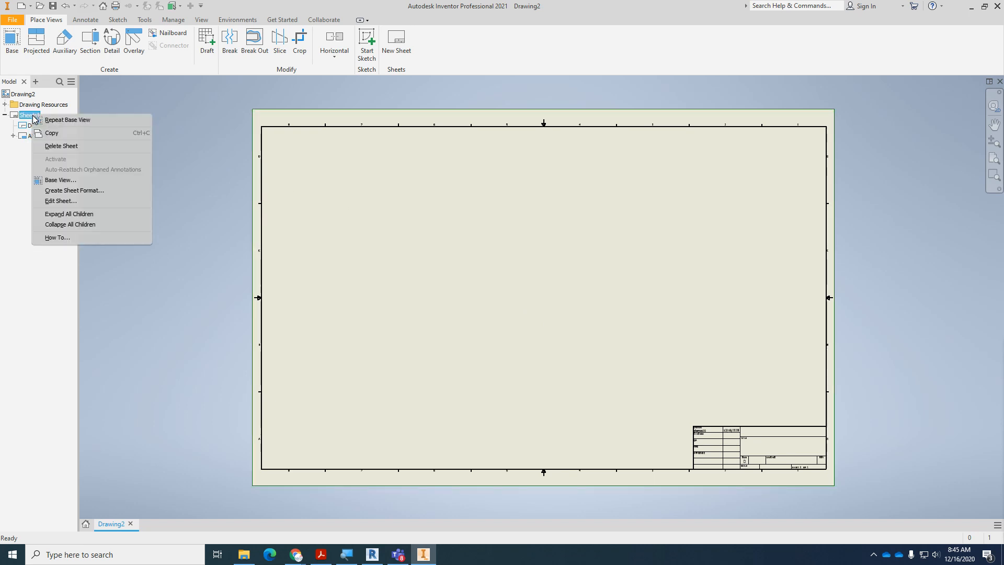
left_click(61, 202)
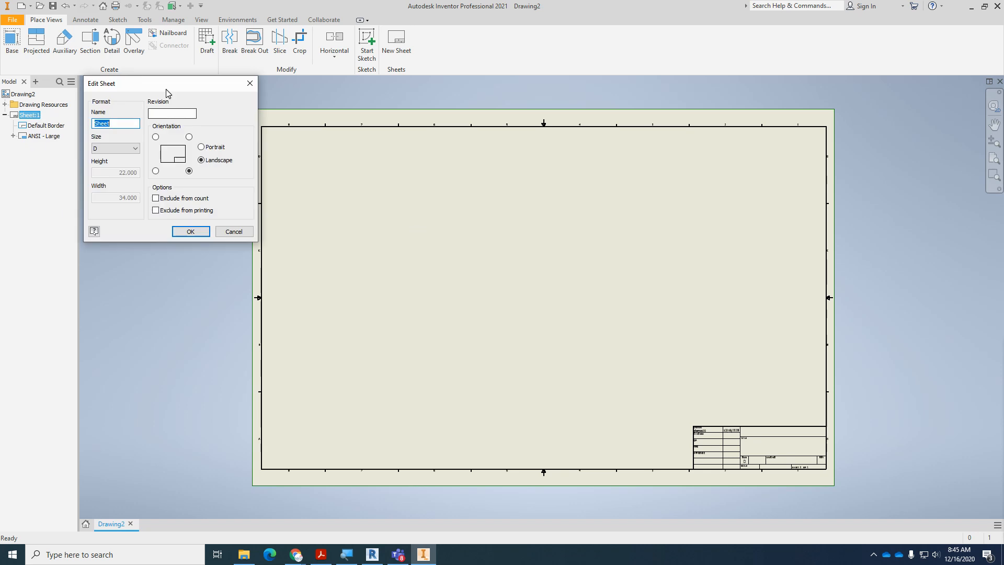
left_click_drag(167, 90, 459, 192)
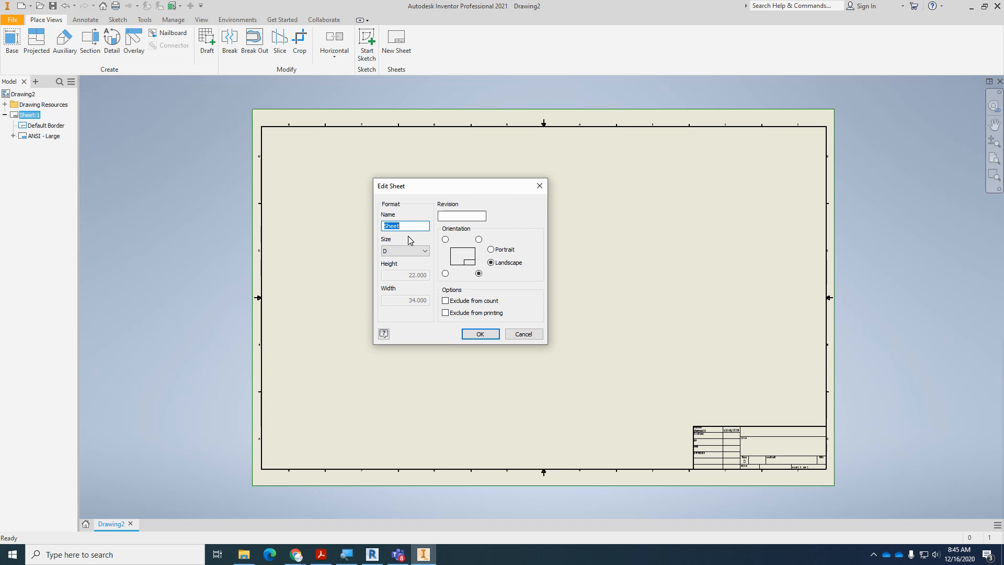
left_click(415, 252)
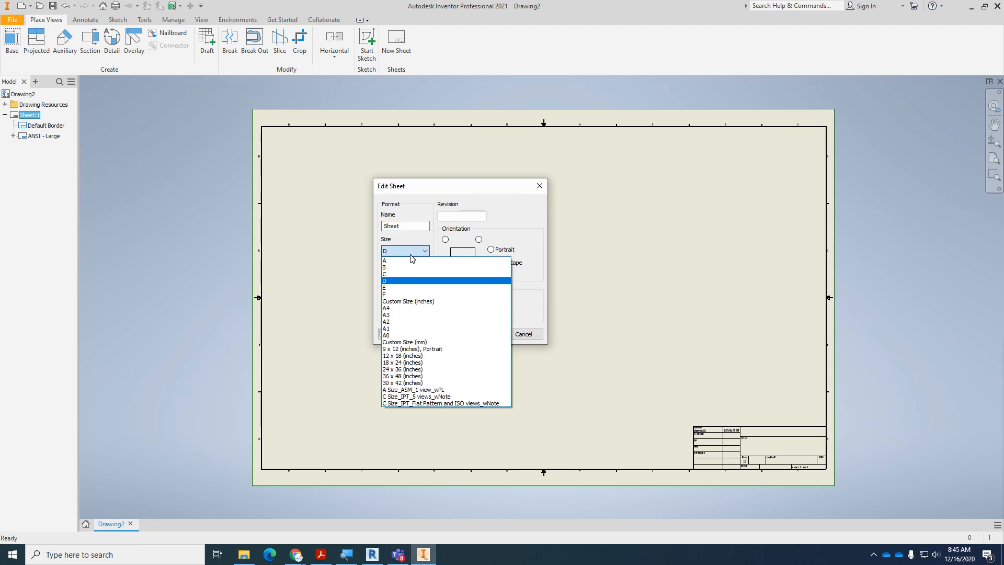
left_click(404, 266)
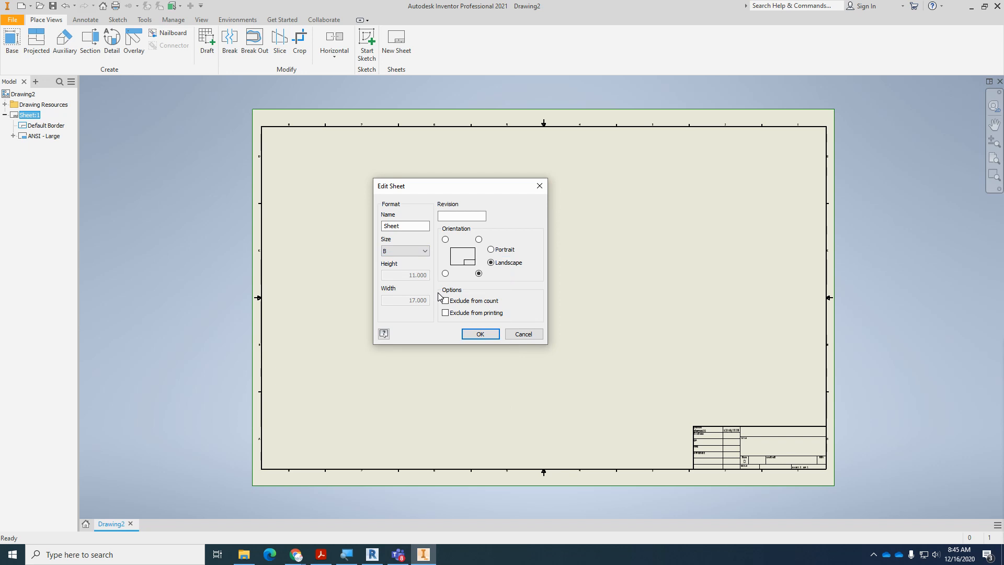
left_click(481, 334)
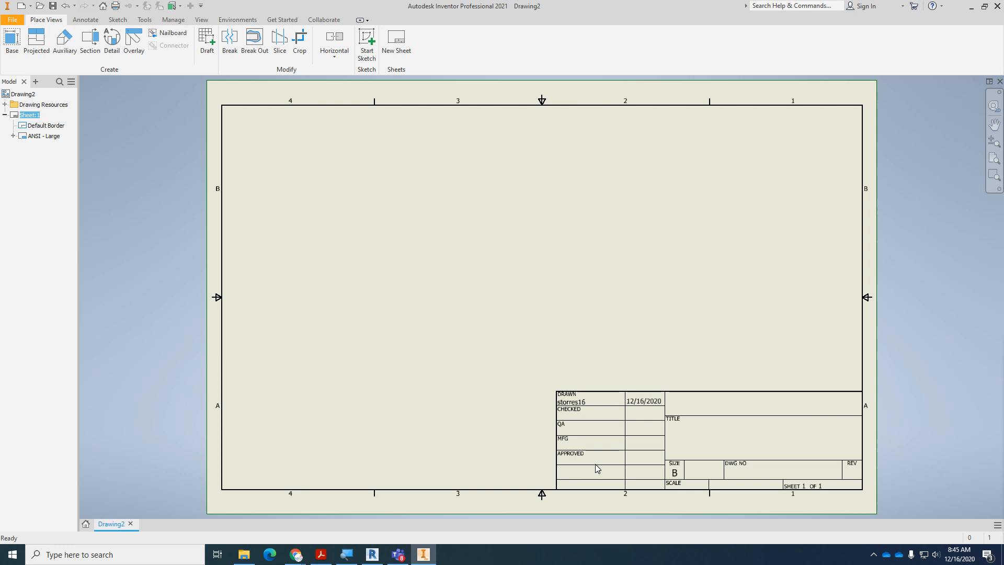
Step: Switch to Epic Pen to circle the ANSI - Large browser entry and cross out the title block, and clear the markings
left_click(158, 561)
type("epic")
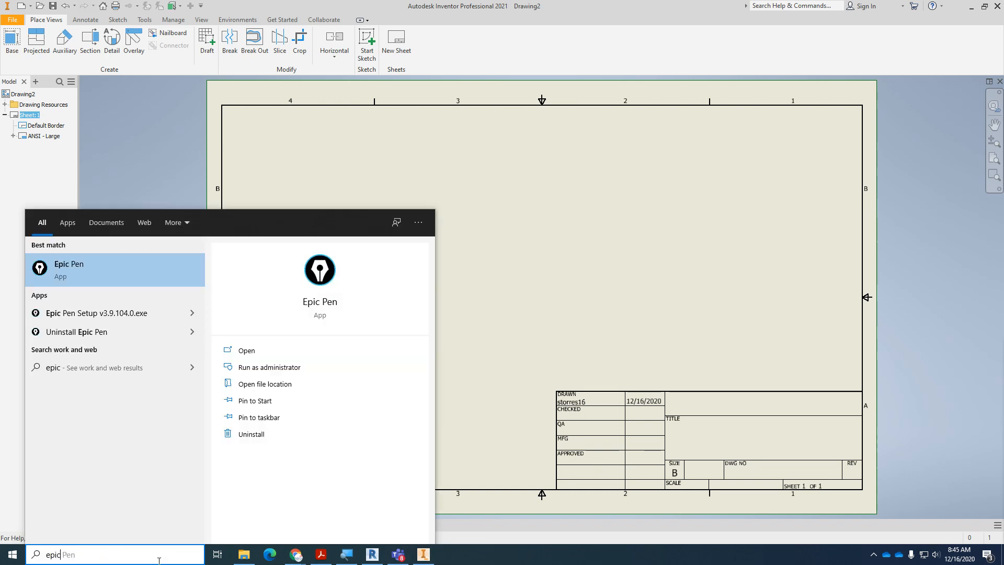
left_click(61, 273)
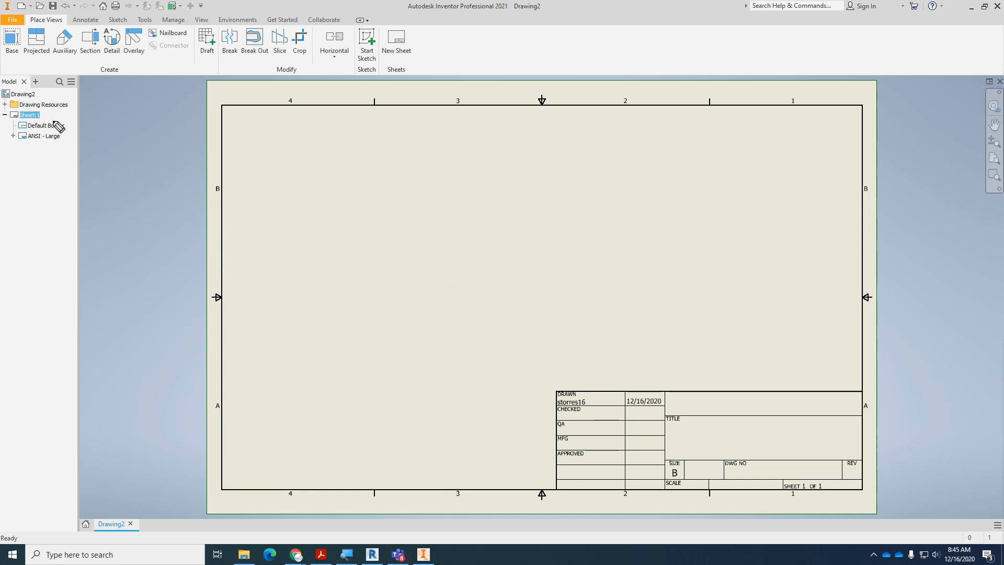
mouse_move(59, 133)
left_mouse_down()
mouse_move(24, 131)
mouse_move(50, 150)
mouse_move(68, 134)
mouse_move(61, 129)
left_mouse_up()
left_click_drag(658, 398, 804, 474)
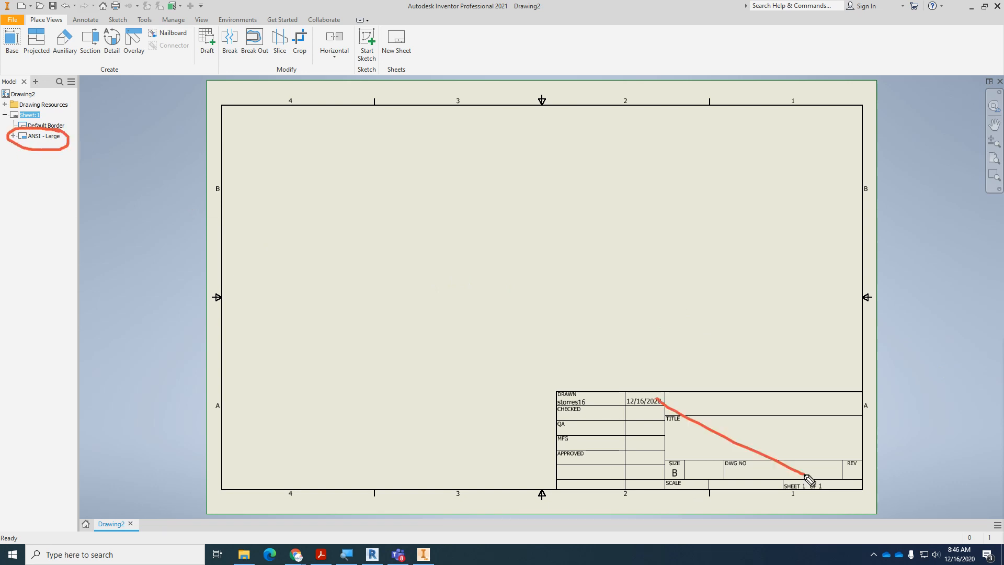
left_click_drag(781, 406, 661, 473)
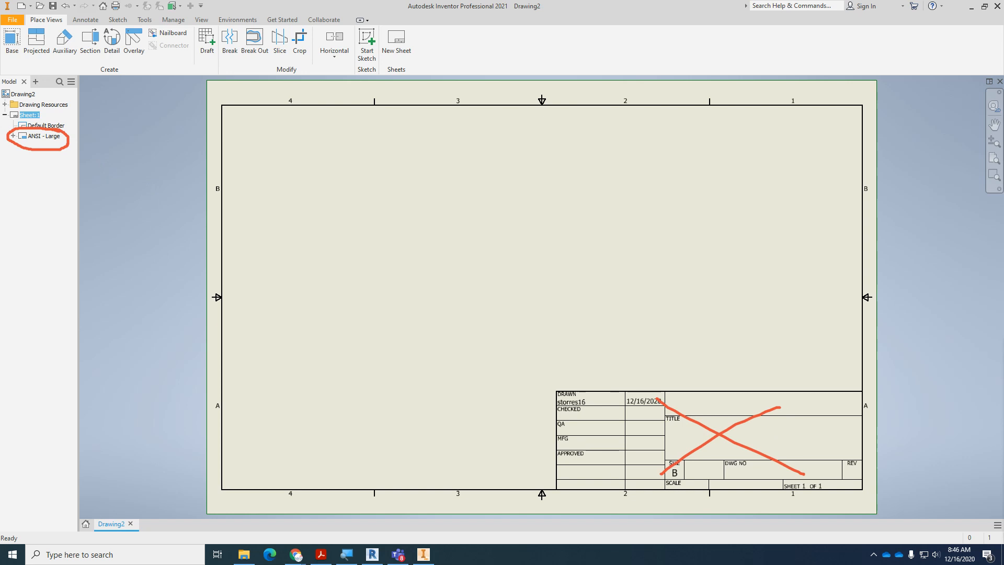
key("ctrl+shift+7")
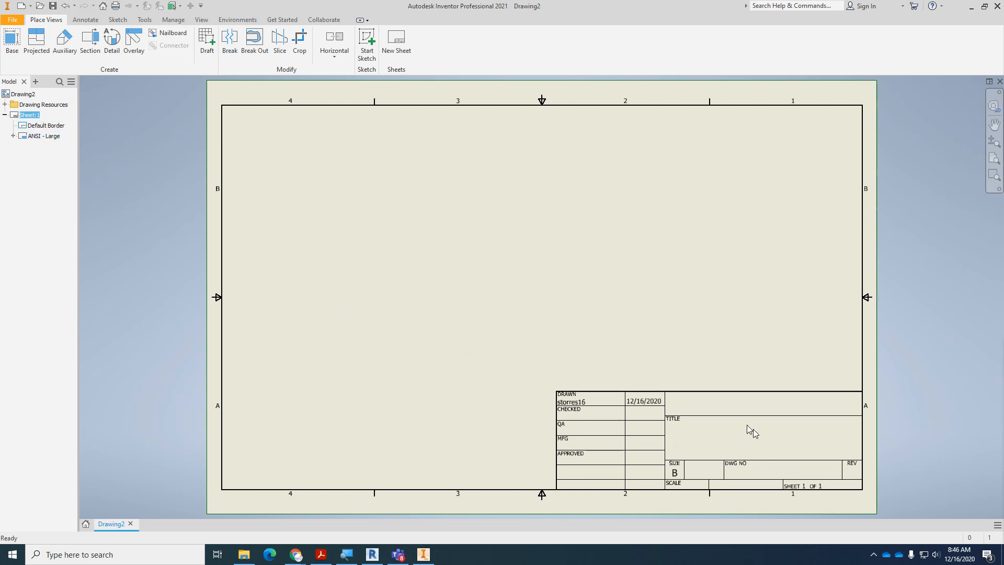
Step: Delete the ANSI - Large title block from Sheet:1
left_click(45, 136)
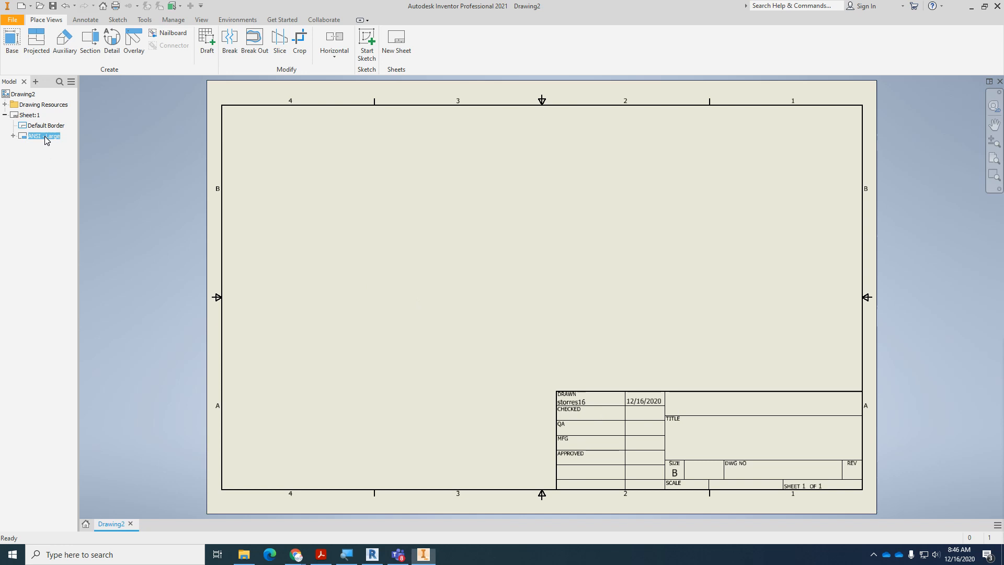
right_click(45, 136)
left_click(57, 154)
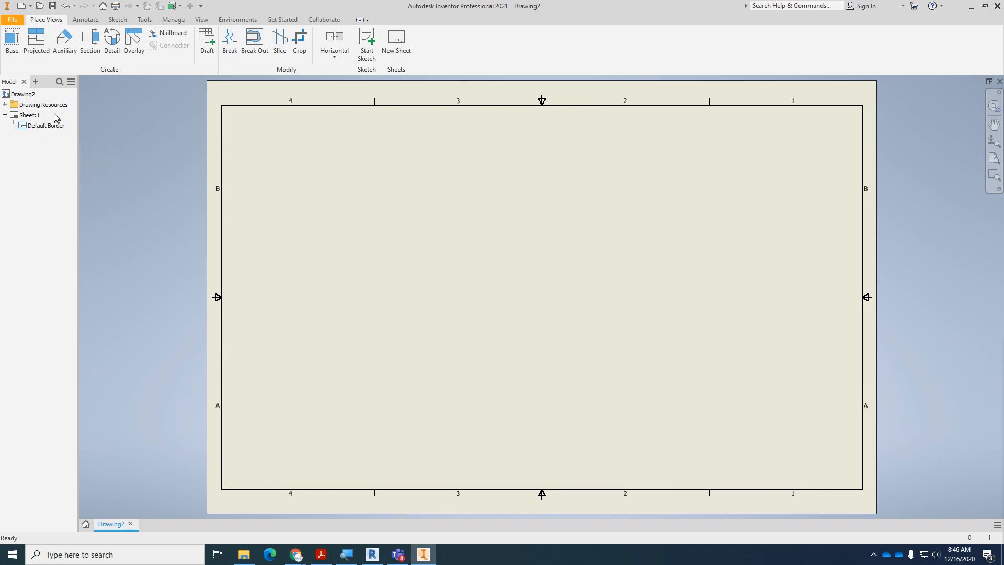
Step: Insert the ANSI A title block from the drawing resources into Sheet:1
double_click(13, 105)
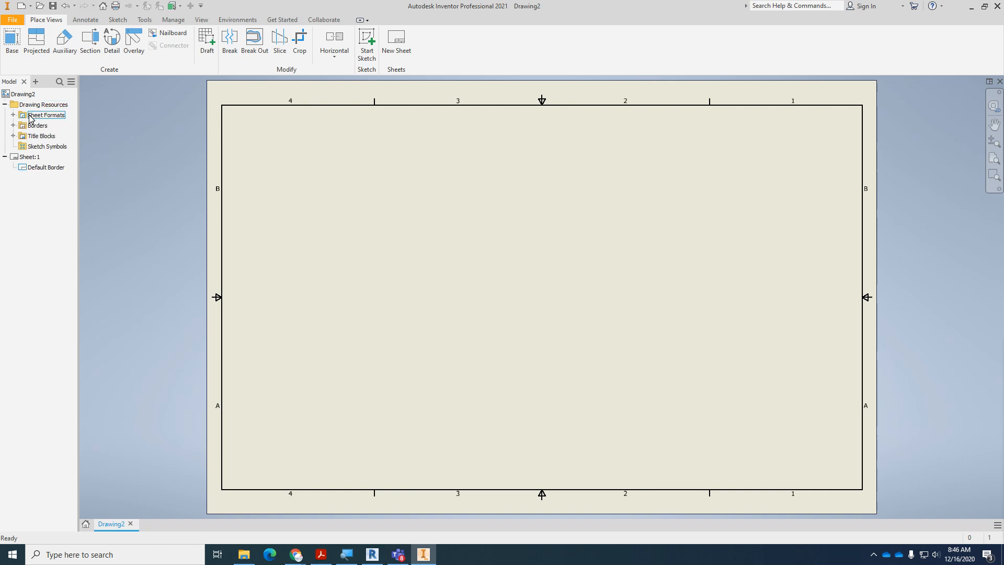
double_click(33, 137)
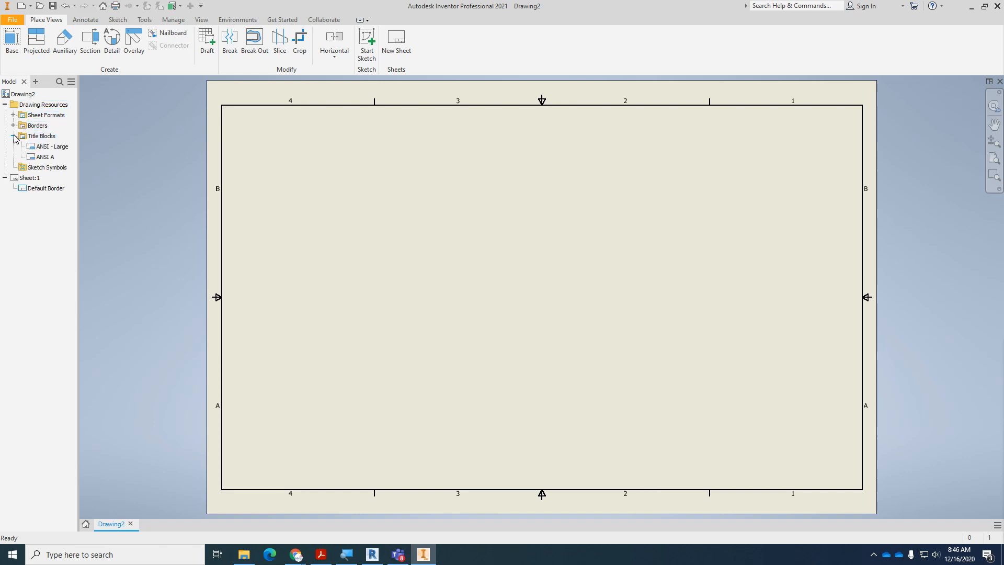
right_click(45, 158)
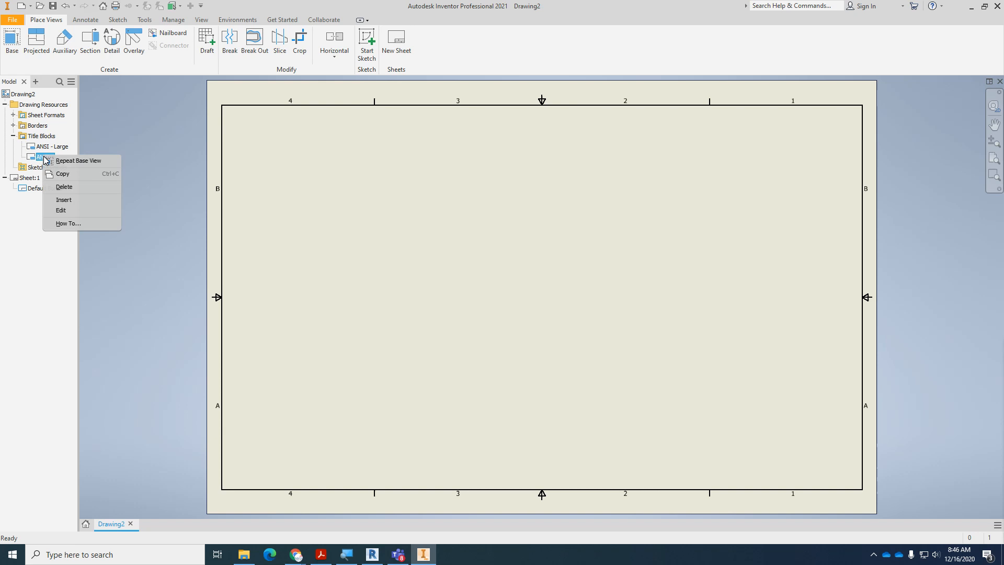
left_click(63, 200)
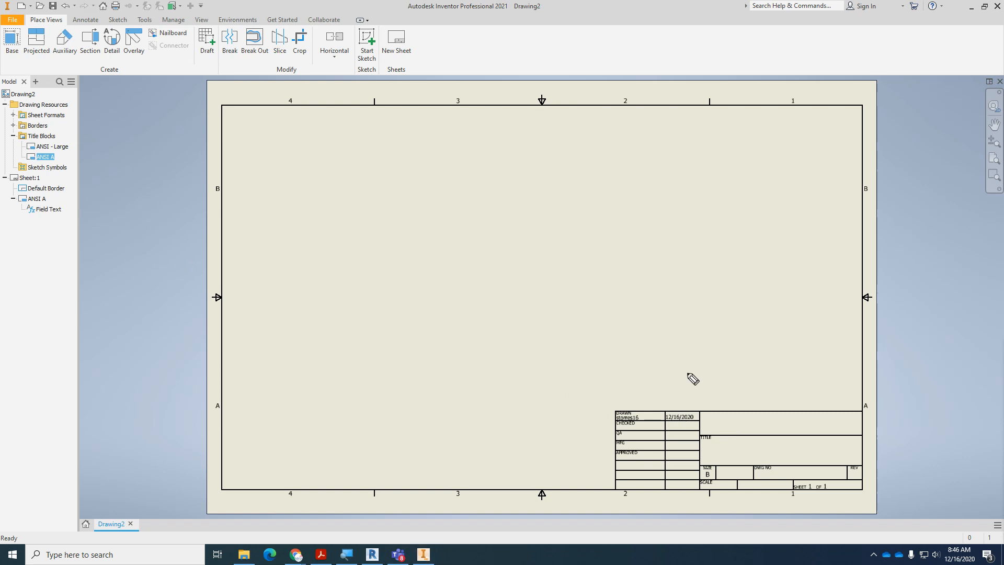
Step: Mark three view outlines and a circled title block with an upward arrow on the sheet using Epic Pen, and clear the markings
mouse_move(324, 157)
left_mouse_down()
mouse_move(324, 194)
mouse_move(457, 255)
mouse_move(453, 160)
mouse_move(285, 153)
left_mouse_up()
mouse_move(339, 331)
left_mouse_down()
mouse_move(339, 422)
mouse_move(467, 422)
mouse_move(467, 322)
mouse_move(343, 316)
left_mouse_up()
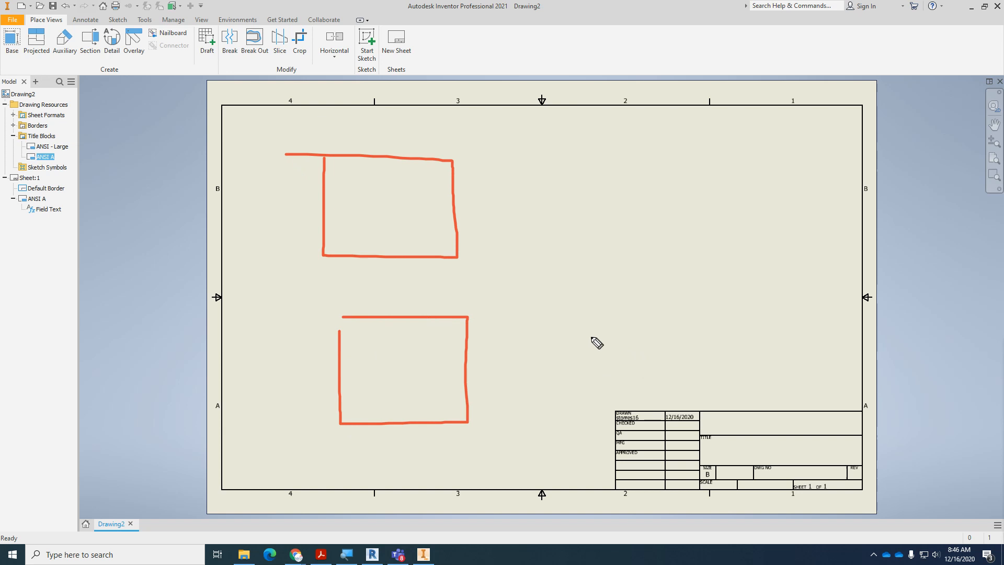
mouse_move(596, 324)
left_mouse_down()
mouse_move(589, 433)
mouse_move(726, 433)
mouse_move(653, 322)
mouse_move(577, 322)
left_mouse_up()
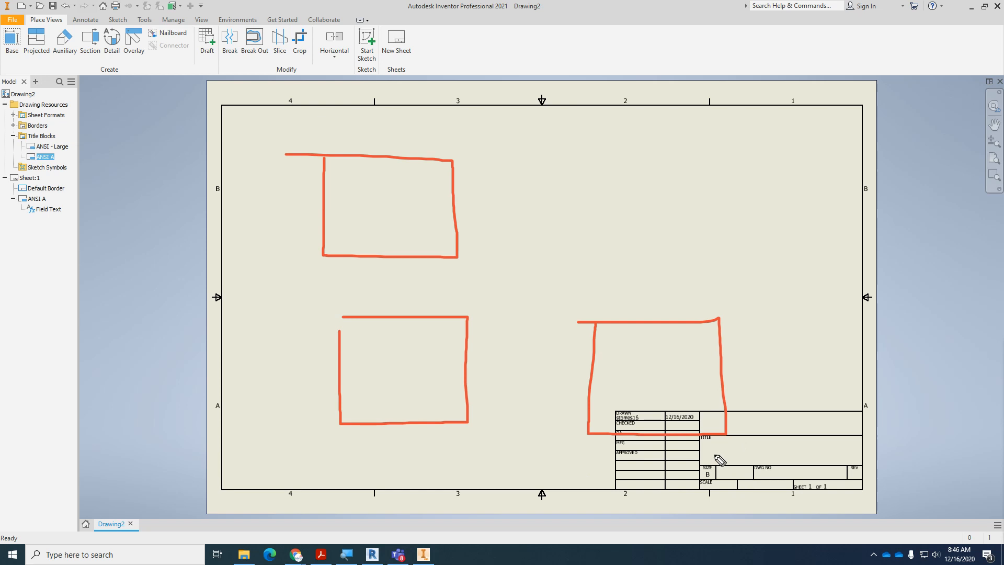
mouse_move(774, 424)
left_mouse_down()
mouse_move(813, 450)
mouse_move(783, 424)
mouse_move(836, 208)
mouse_move(828, 183)
mouse_move(797, 217)
left_mouse_up()
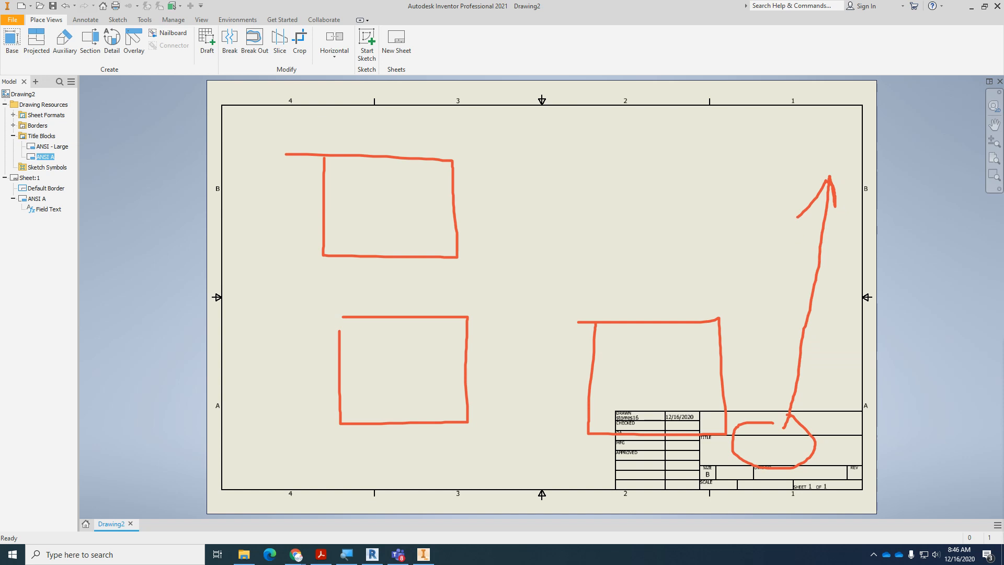
key("Escape")
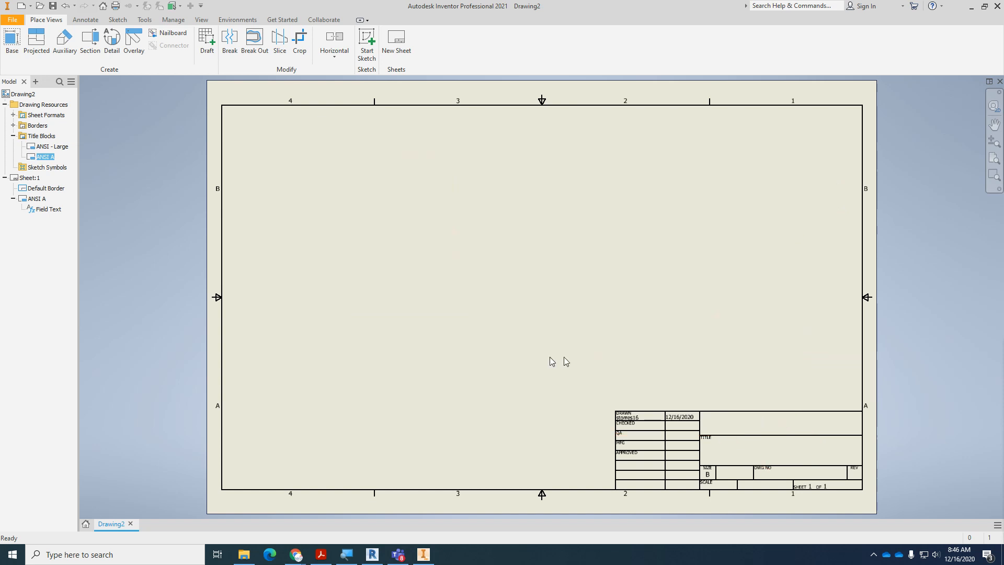
Step: Edit Sheet:1 to move the title block to the sheet's upper-right corner, keeping size B and landscape orientation
right_click(32, 180)
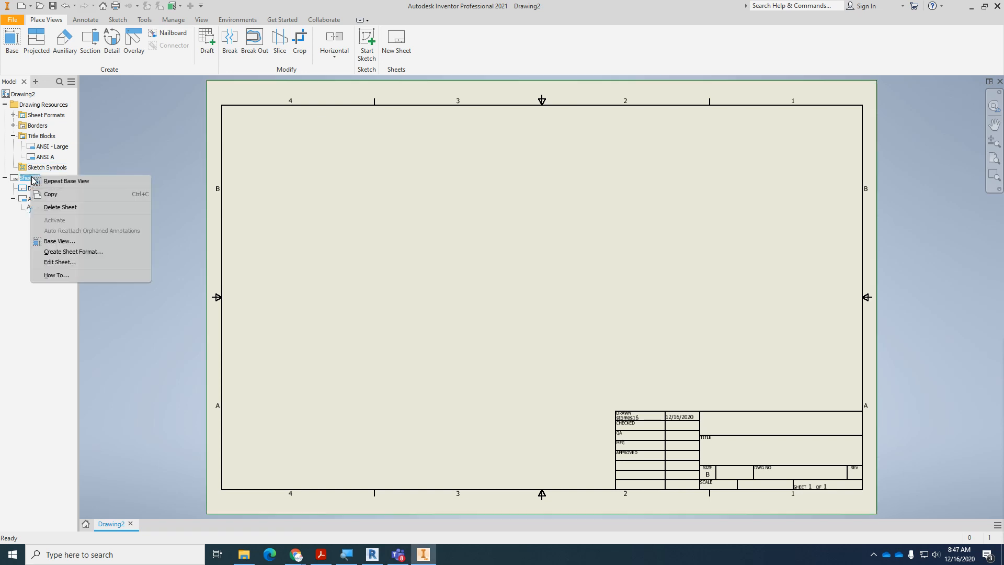
left_click(59, 262)
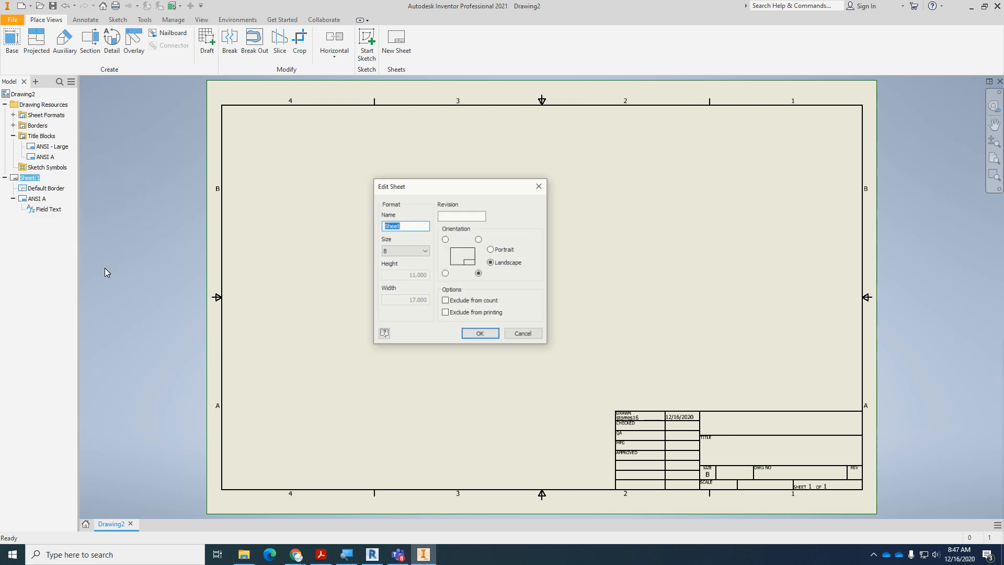
left_click(407, 252)
left_click(409, 255)
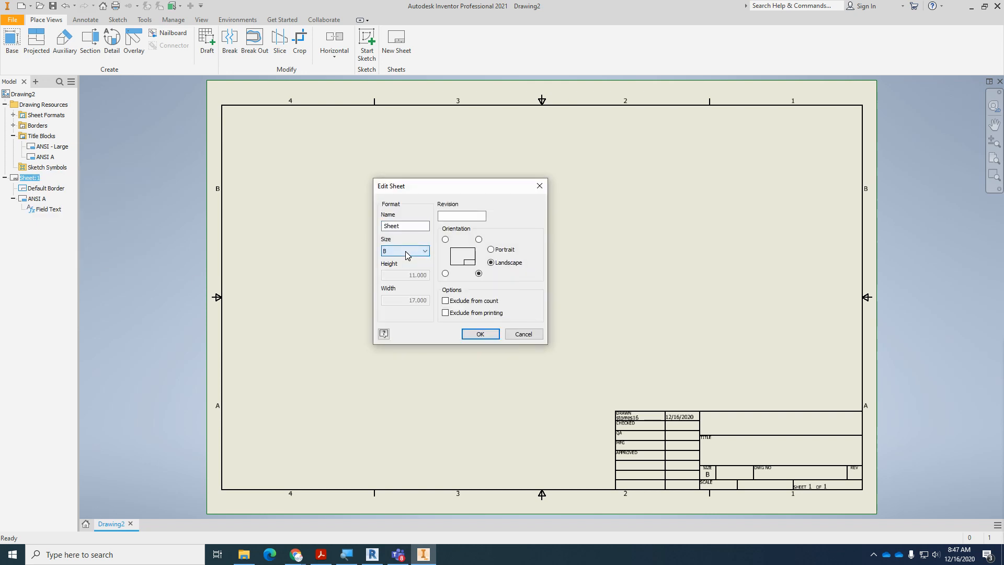
left_click(446, 240)
left_click(479, 275)
left_click(480, 333)
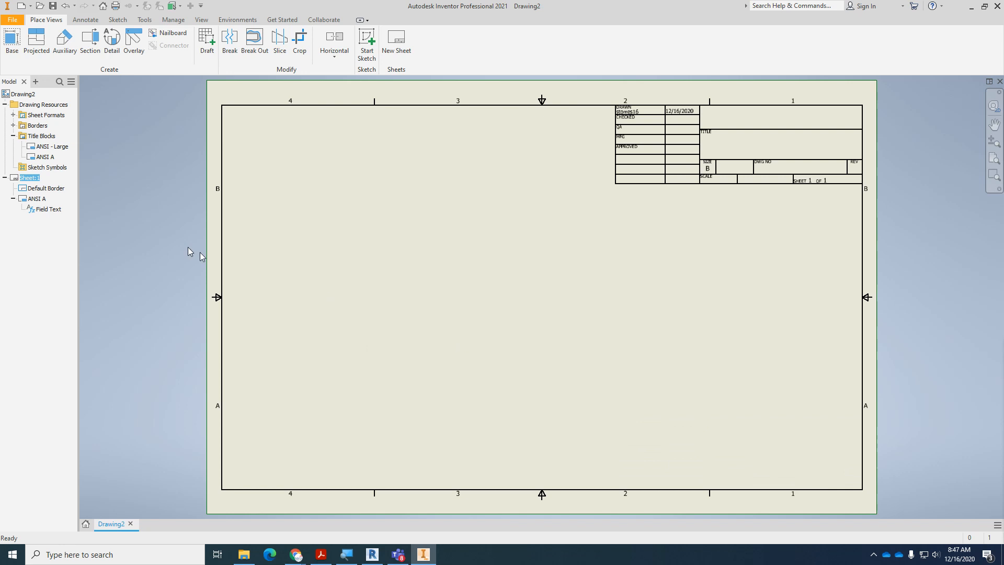
Step: Change Sheet:1 to portrait orientation with the title block in the sheet's upper-left corner
right_click(36, 178)
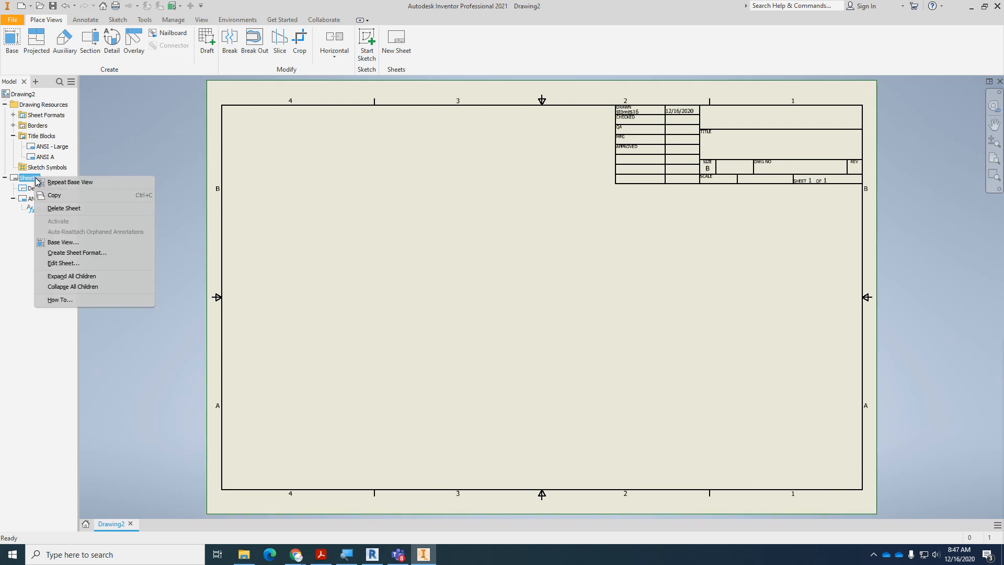
left_click(64, 263)
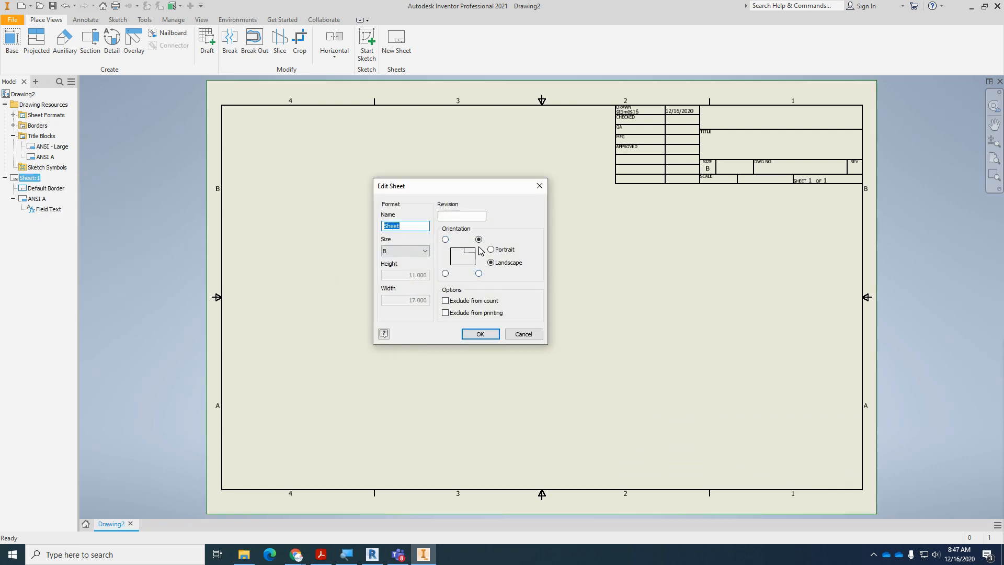
left_click(502, 251)
left_click(445, 239)
left_click(496, 335)
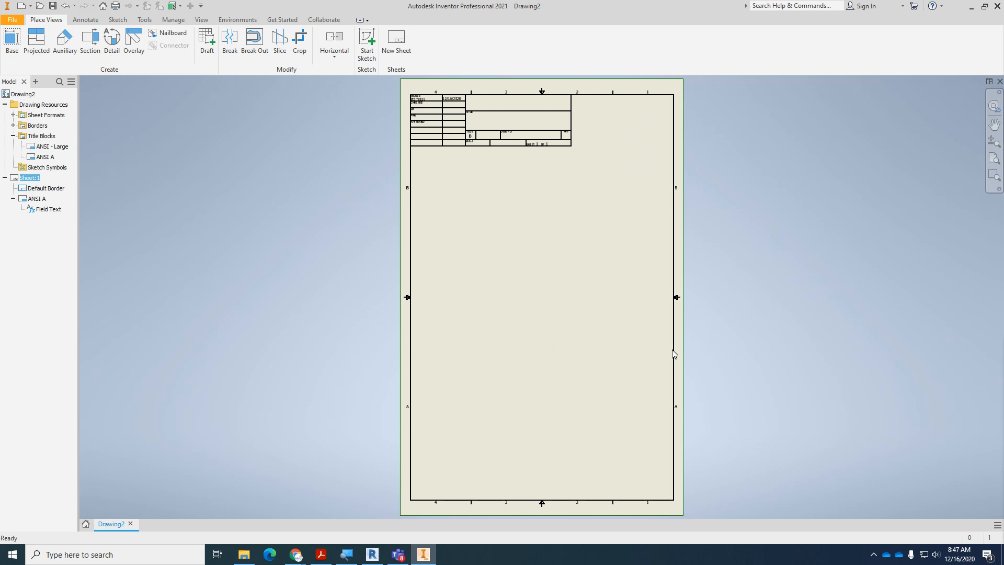
Step: Set Sheet:1 back to landscape orientation with the title block in the sheet's upper-right corner
right_click(33, 181)
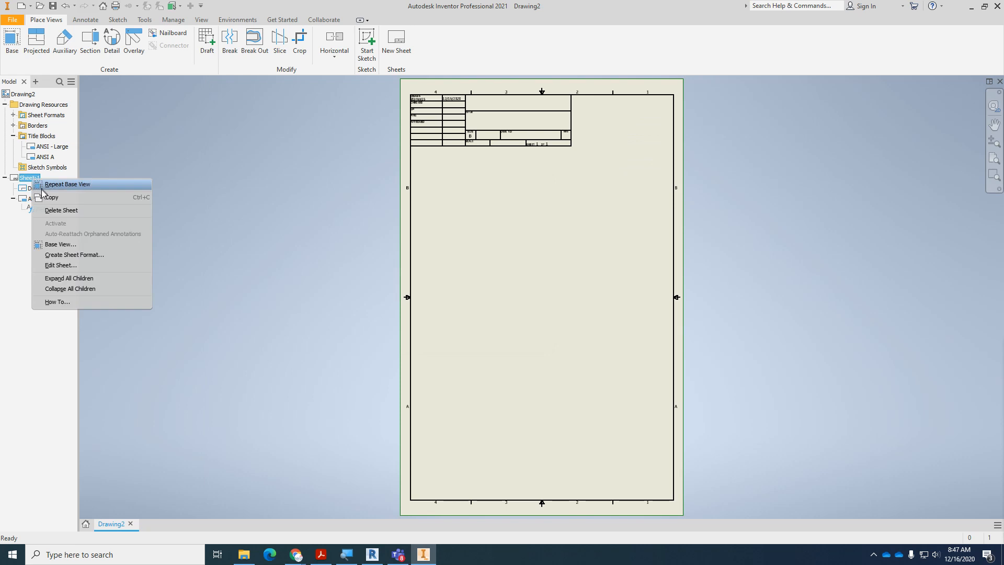
left_click(58, 267)
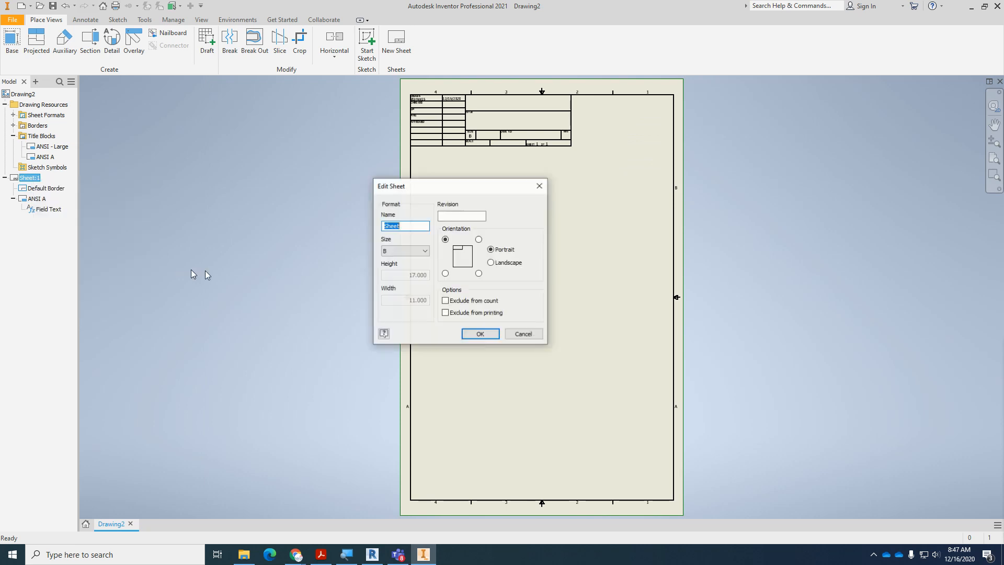
left_click(505, 265)
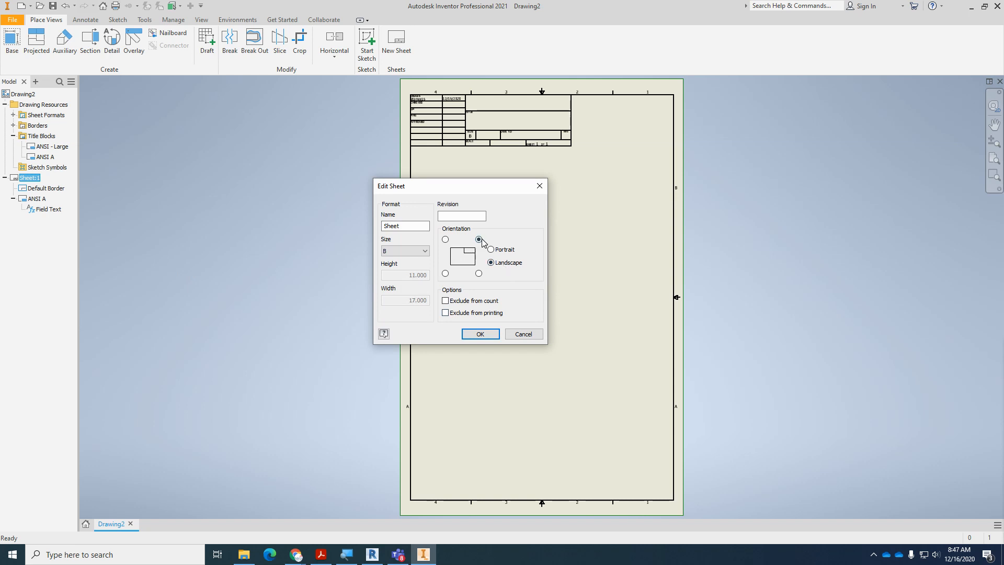
left_click(480, 334)
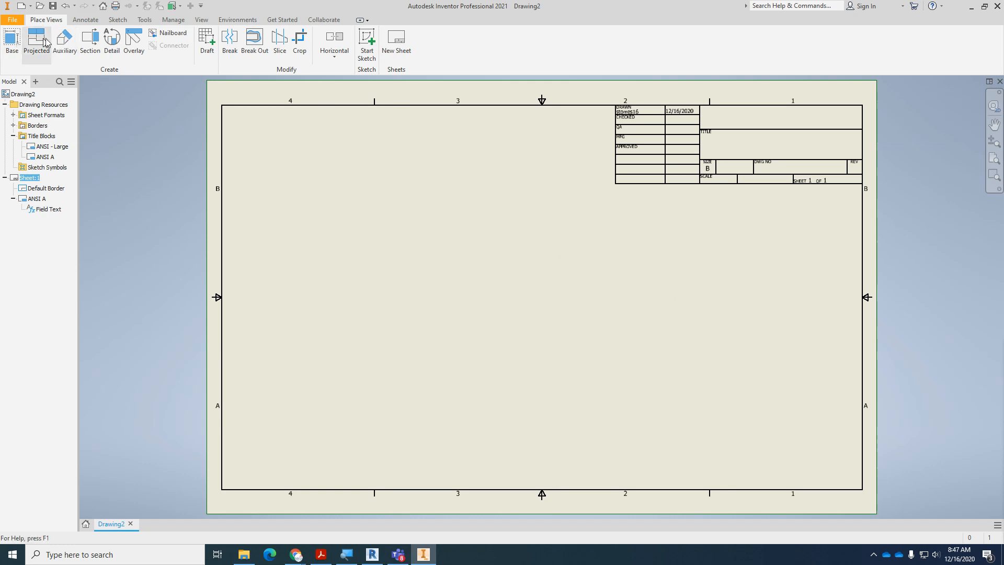
Step: Start a base view and preview the part files in the Downloads folder, ending with jig block (41).ipt selected
left_click(14, 45)
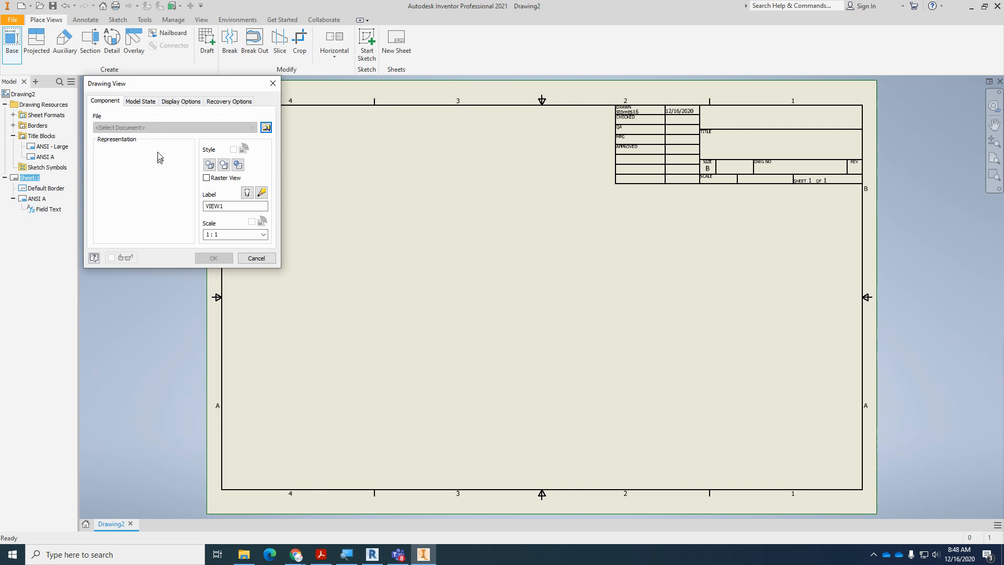
left_click(267, 127)
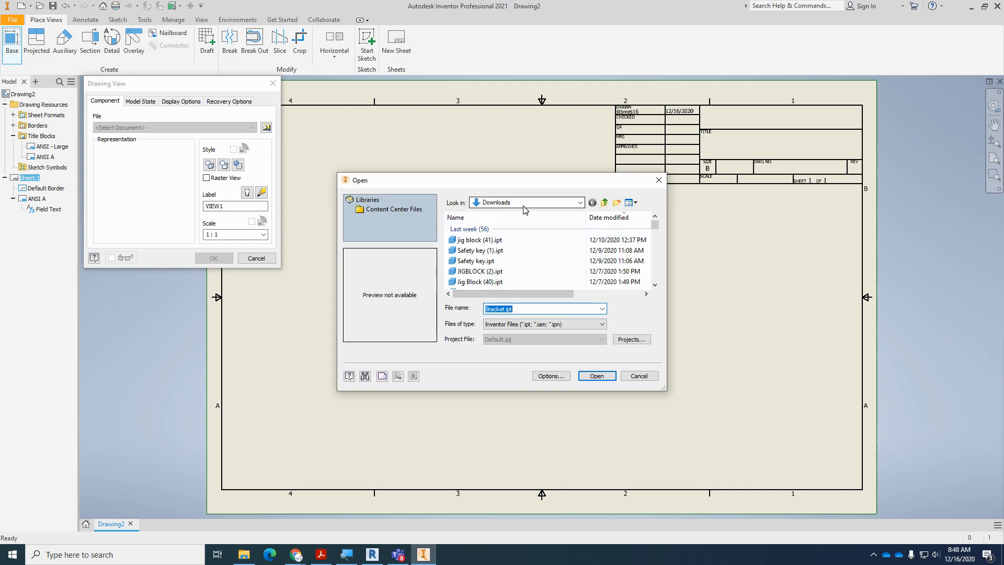
left_click(492, 240)
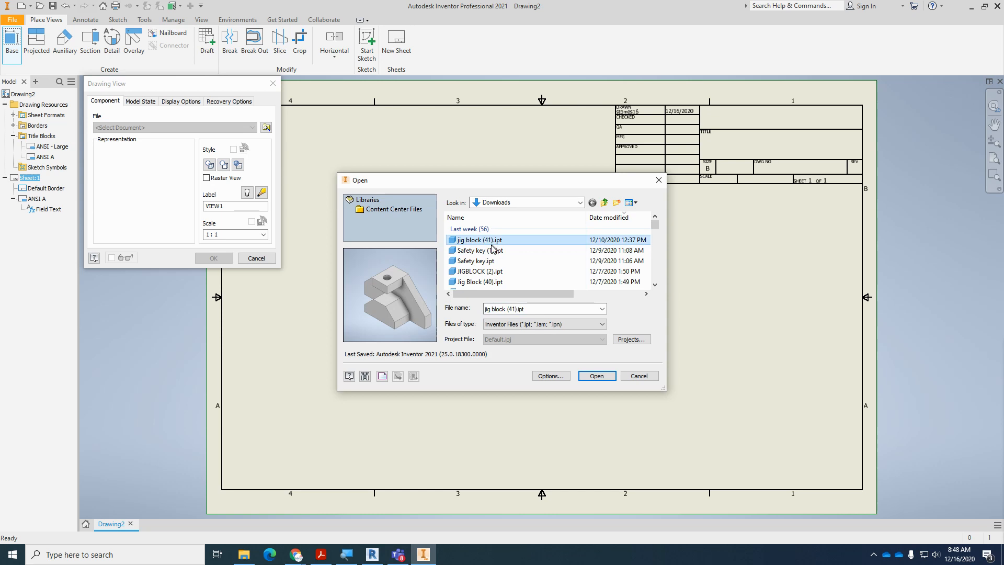
left_click(492, 250)
left_click(491, 261)
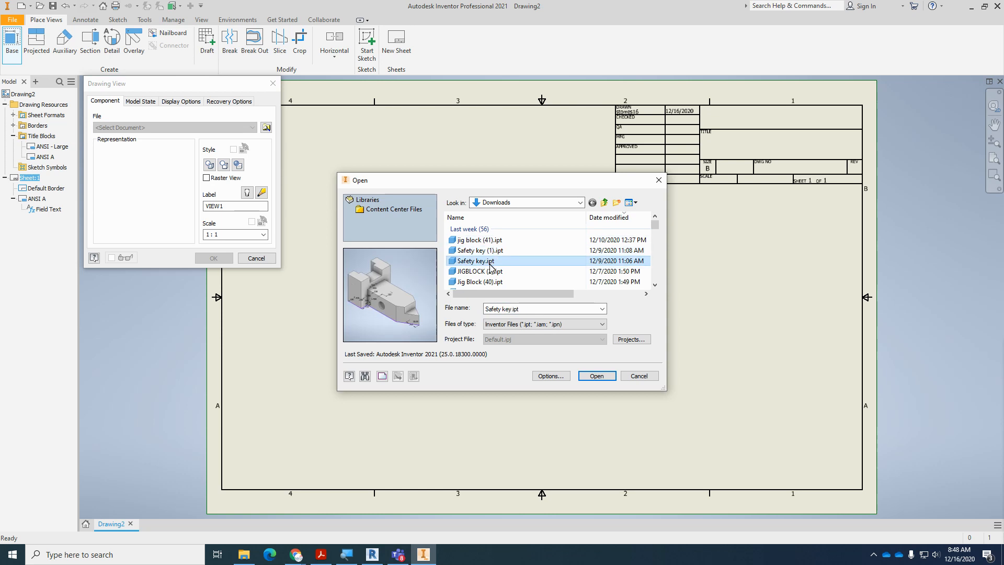
left_click(489, 272)
left_click(487, 282)
left_click(487, 240)
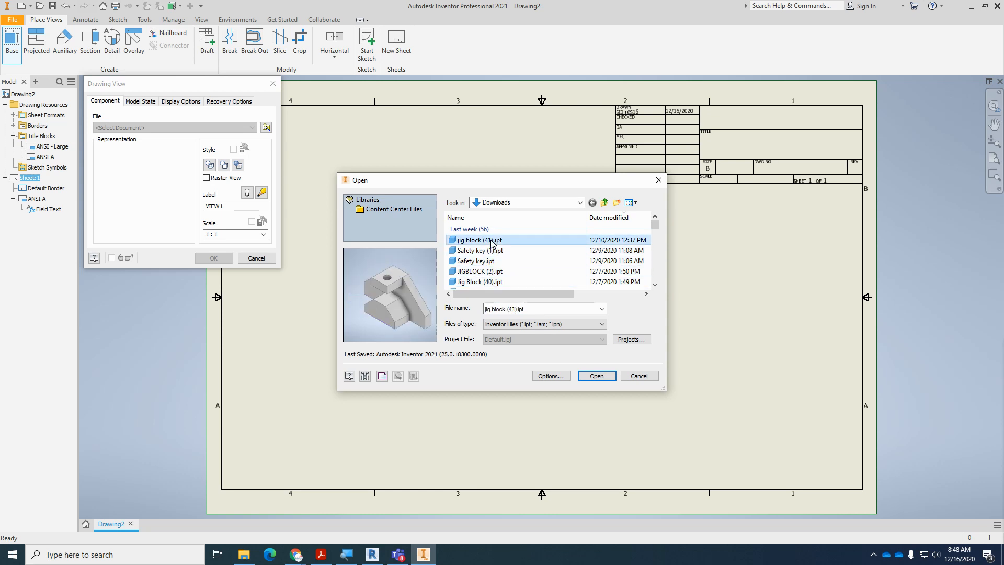
Step: Check the available file locations and open jig block (41).ipt from Downloads as the base view's model
left_click(575, 204)
left_click(580, 204)
left_click(581, 204)
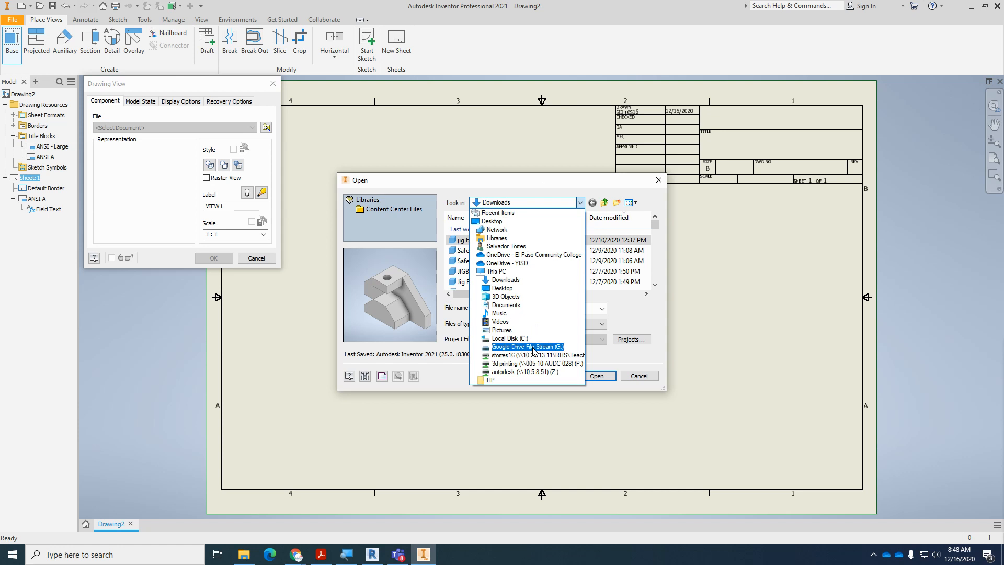
left_click(532, 189)
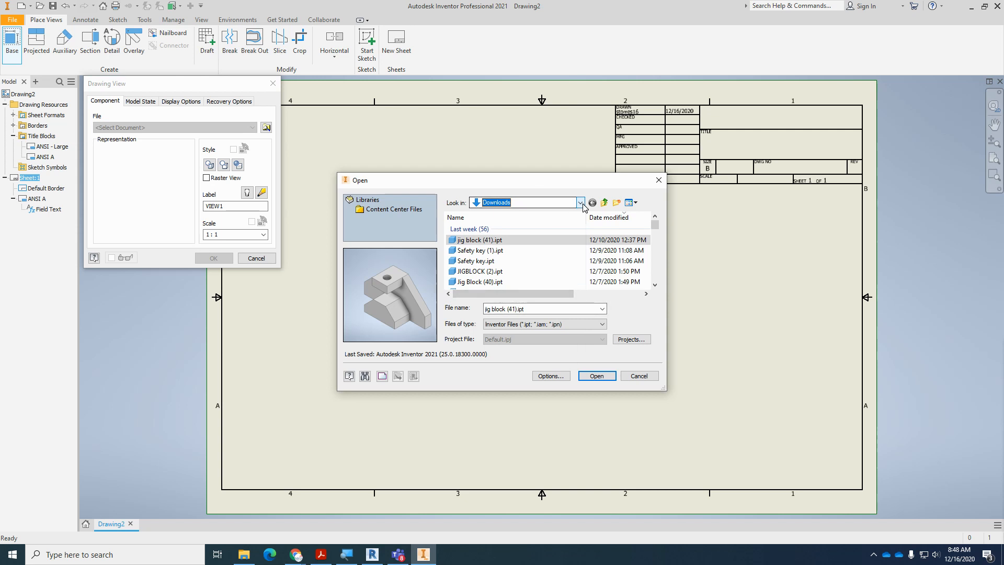
left_click(484, 242)
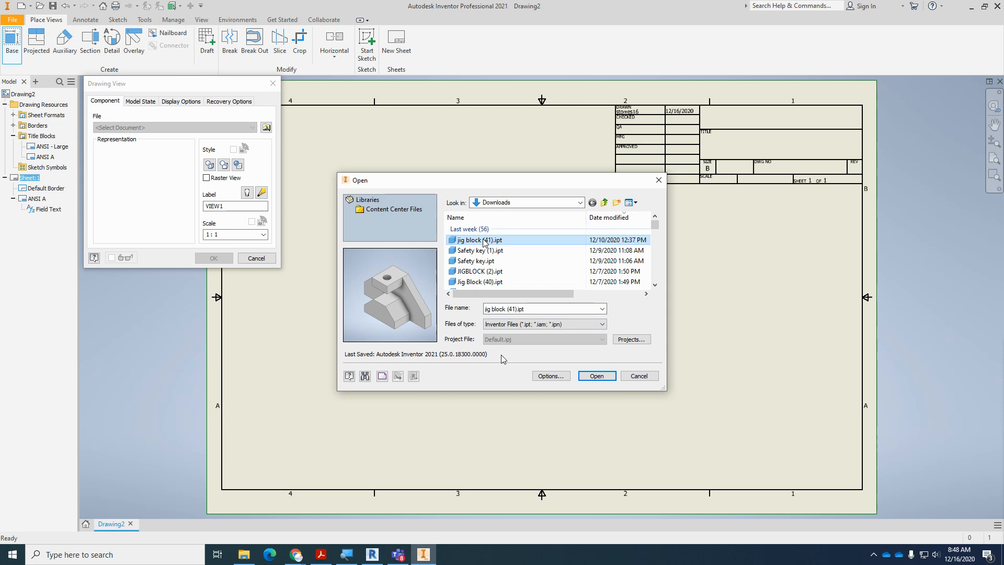
left_click(600, 377)
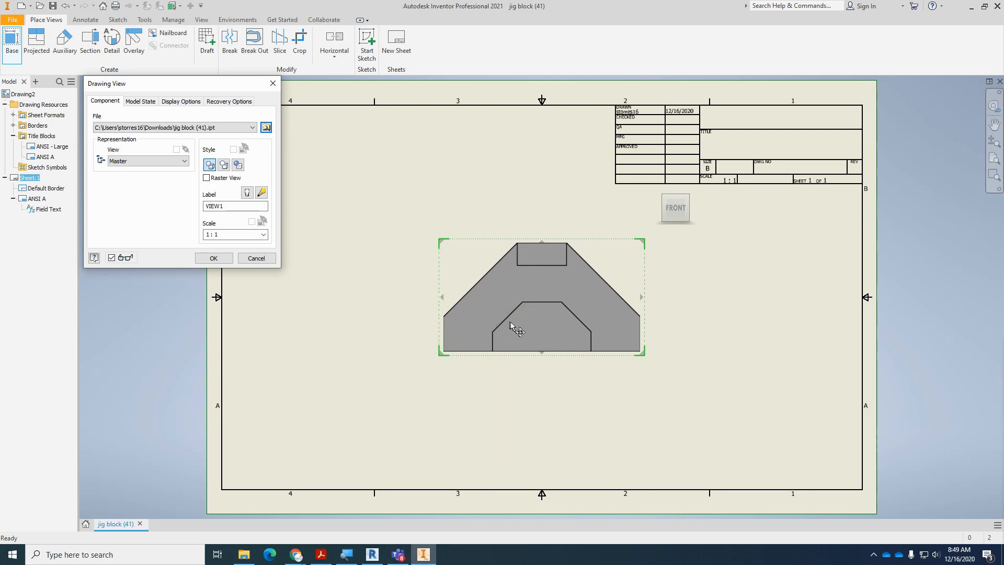
Step: Place the jig block's front view at 1:1 in the sheet's lower-left area, with projected top, right-side and isometric views
left_click_drag(535, 288, 406, 342)
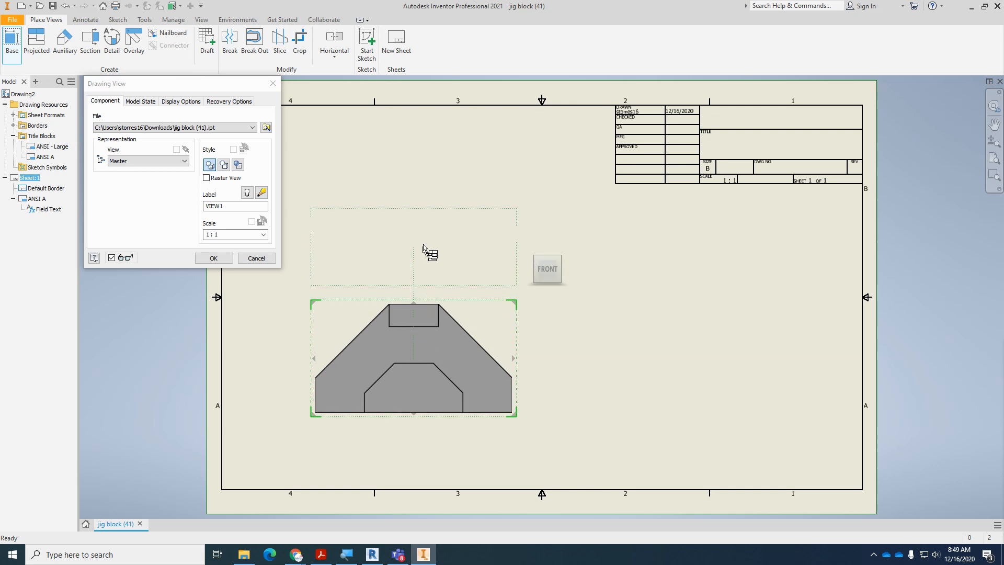
left_click(420, 189)
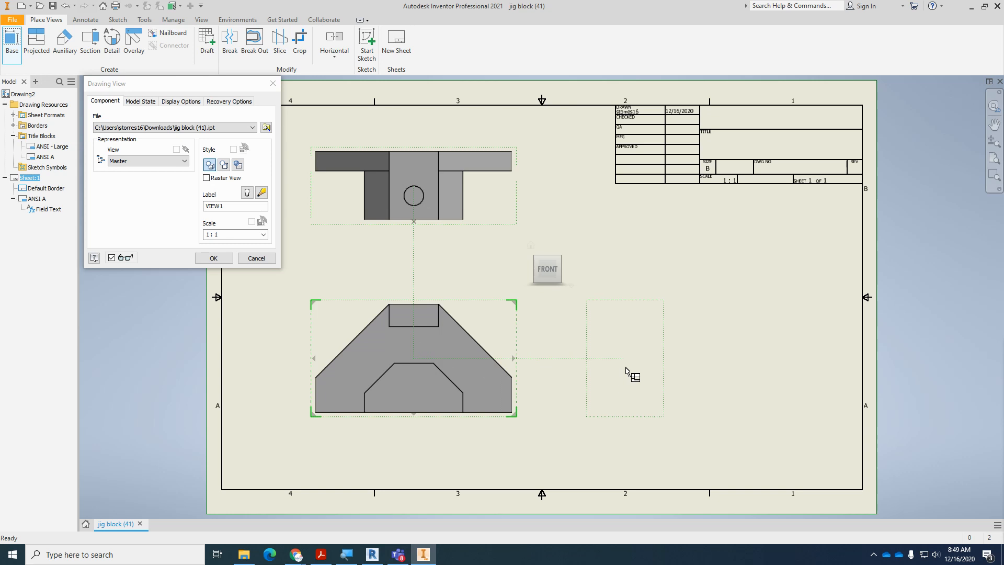
left_click(664, 370)
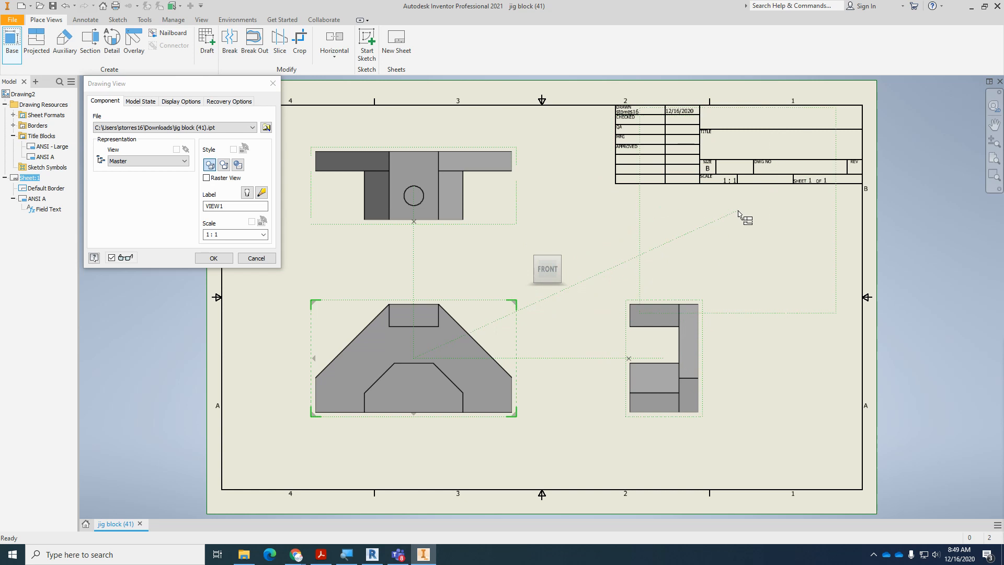
left_click(693, 203)
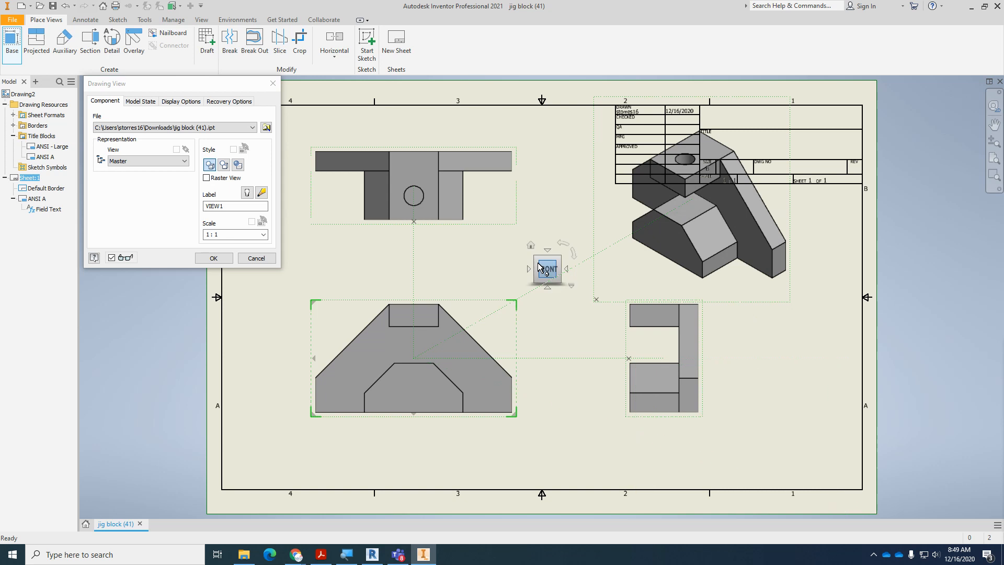
left_click(218, 259)
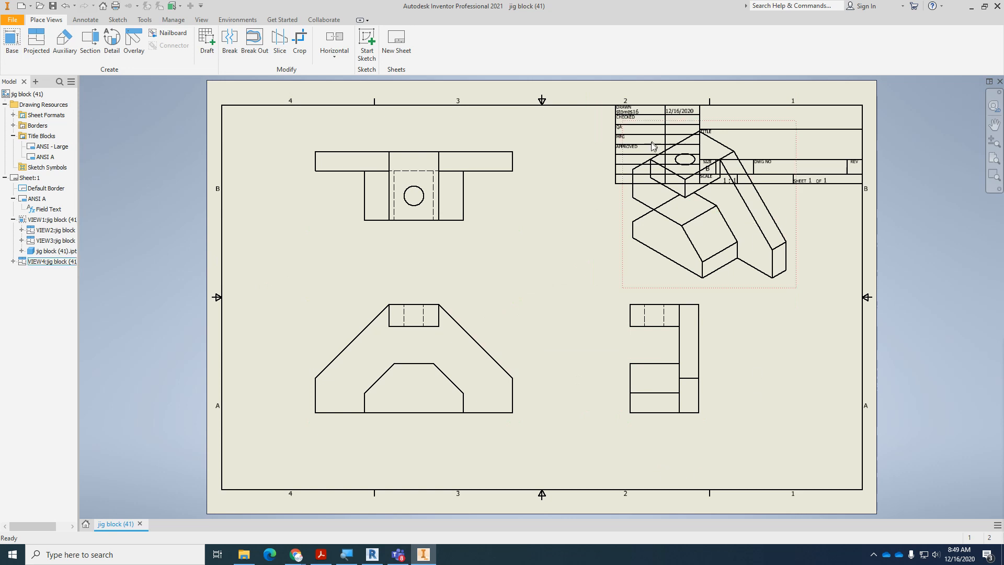
Step: Examine the placed views up close, including the hidden lines in the top and front views and the isometric view's position
scroll(707, 132, "up", 4)
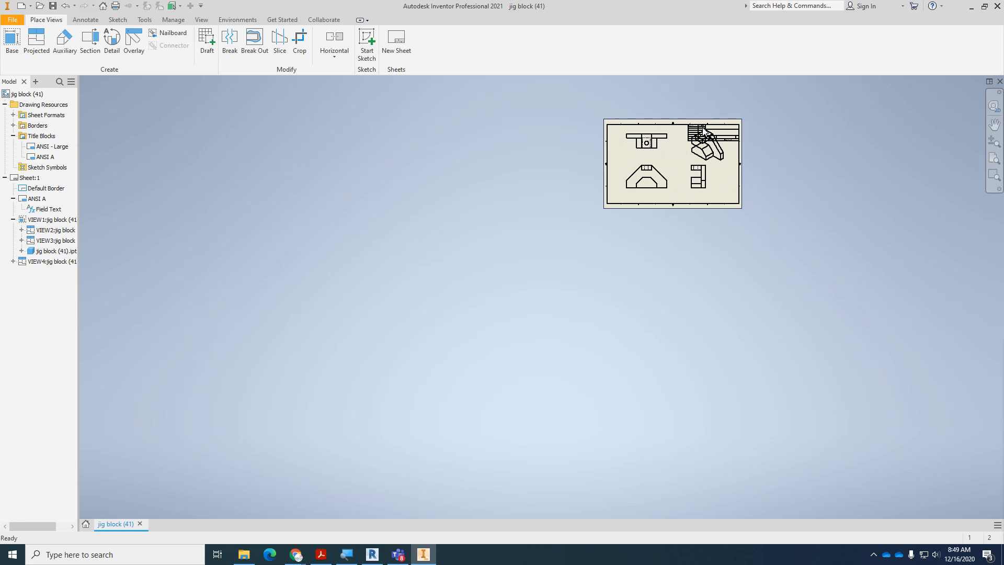
scroll(706, 128, "down", 8)
scroll(690, 161, "up", 3)
scroll(692, 167, "up", 5)
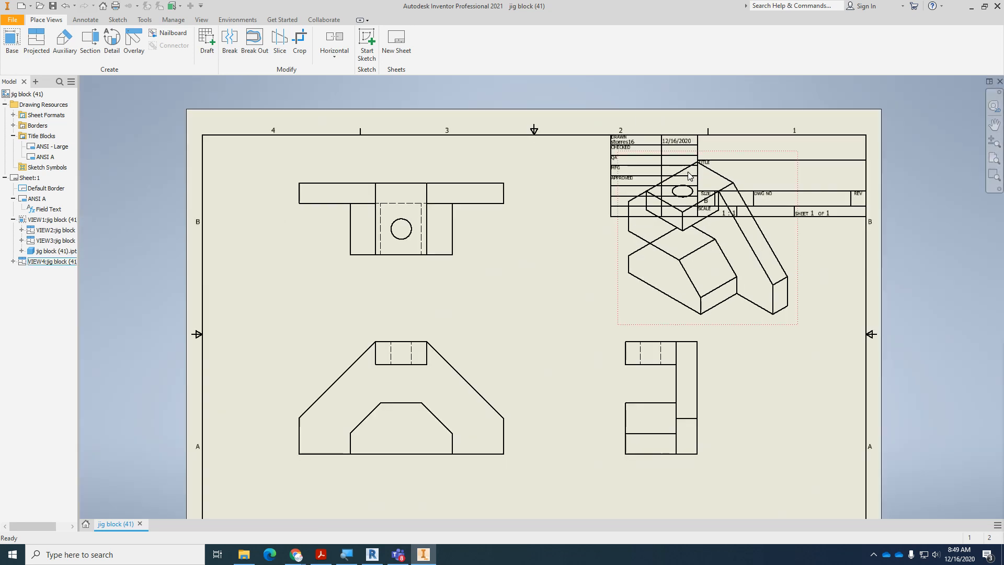
scroll(808, 204, "down", 3)
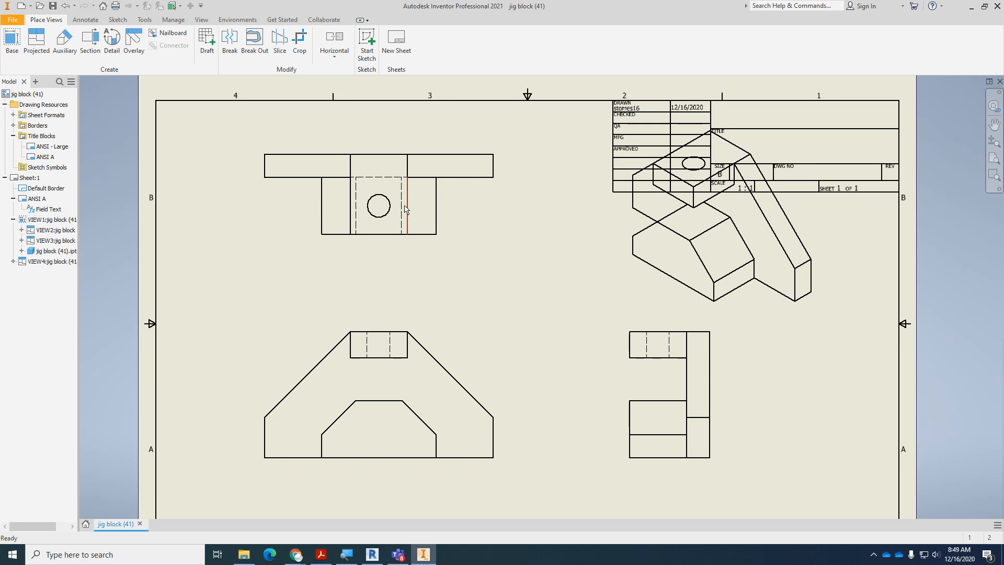
scroll(406, 209, "up", 2)
scroll(404, 189, "down", 8)
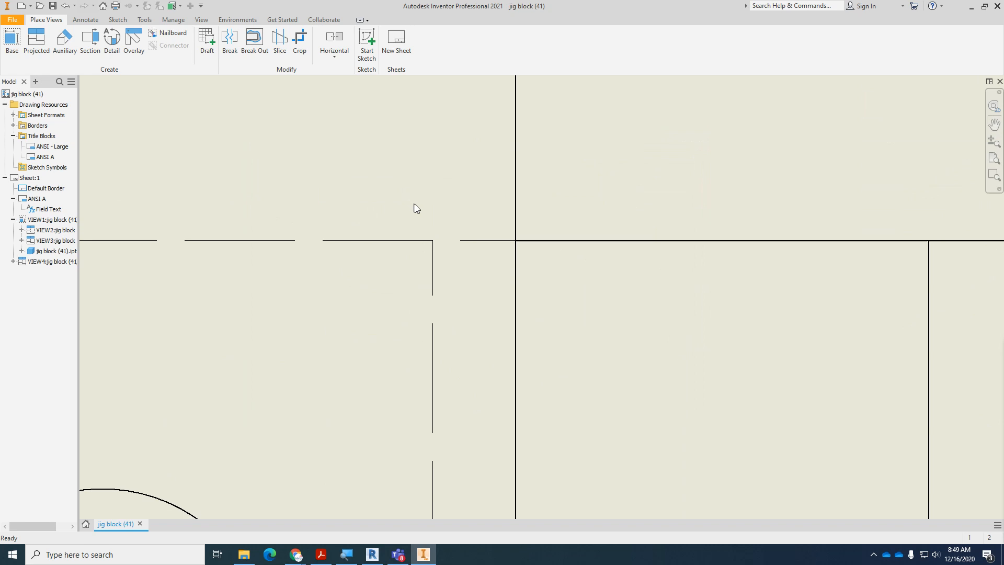
scroll(435, 251, "up", 5)
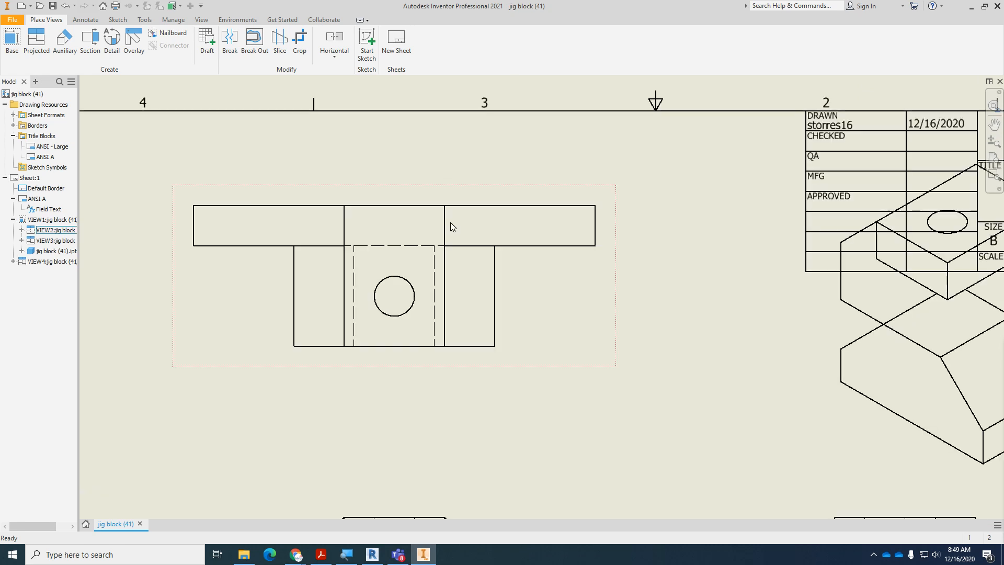
scroll(451, 222, "up", 5)
scroll(562, 381, "down", 3)
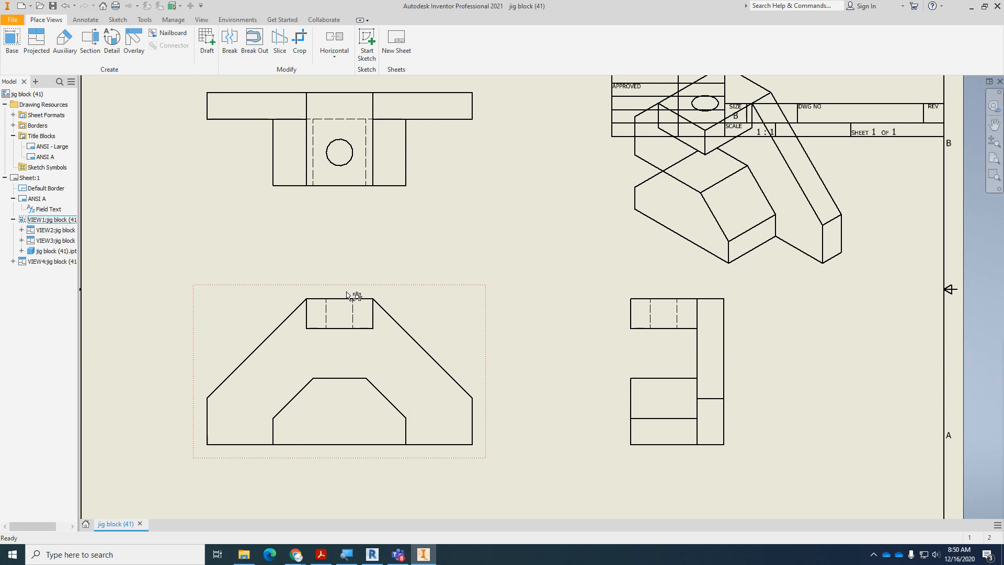
scroll(583, 400, "up", 3)
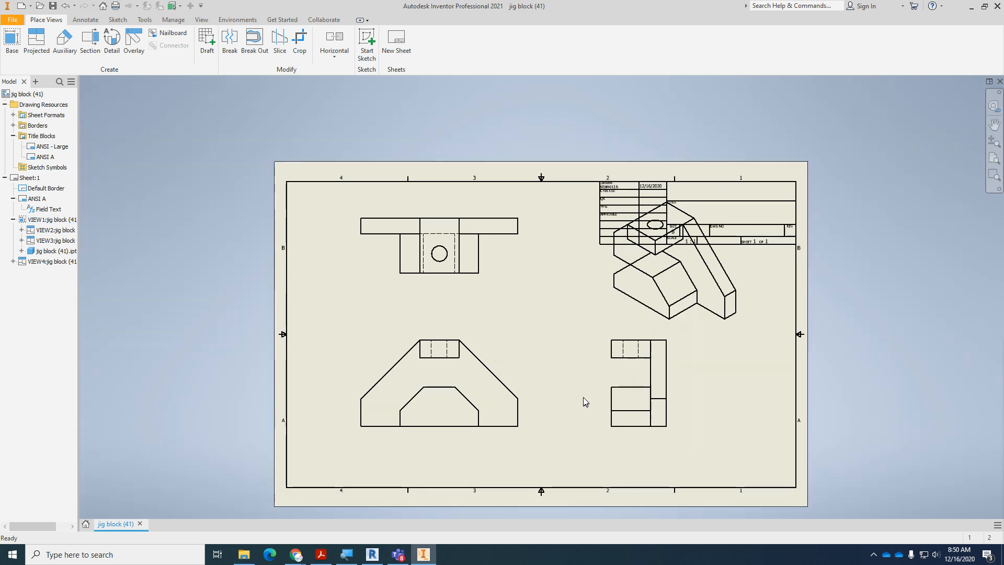
Step: Reposition the front, top and right-side views, shifting them slightly right and down on the sheet
mouse_move(533, 424)
left_mouse_down()
mouse_move(549, 399)
mouse_move(551, 432)
mouse_move(527, 410)
mouse_move(469, 416)
mouse_move(568, 416)
mouse_move(511, 385)
mouse_move(551, 442)
mouse_move(563, 409)
mouse_move(533, 421)
left_mouse_up()
left_click_drag(673, 403, 706, 405)
left_click_drag(520, 282, 516, 299)
left_click_drag(537, 385, 545, 389)
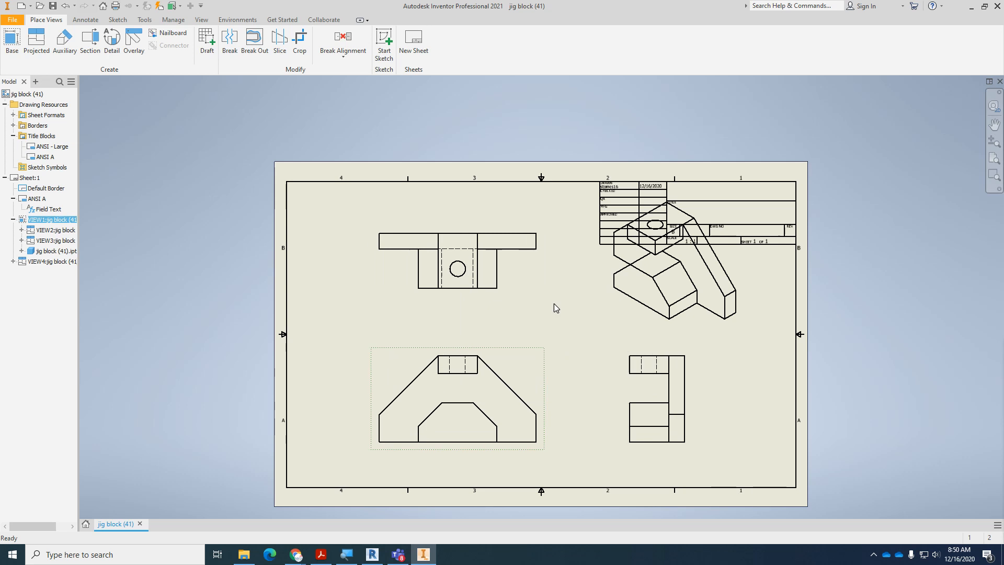
left_click_drag(544, 287, 525, 282)
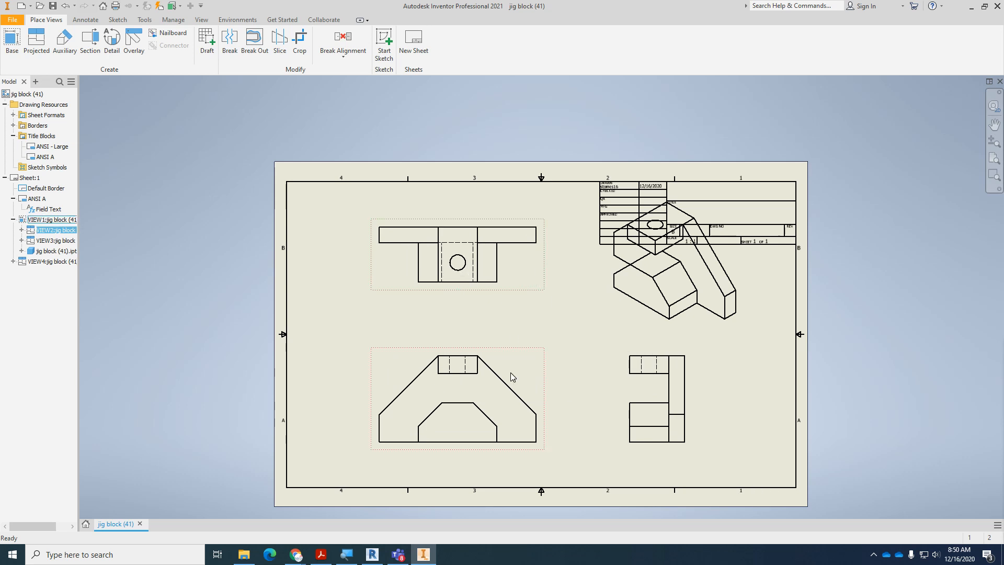
left_click_drag(542, 363, 529, 354)
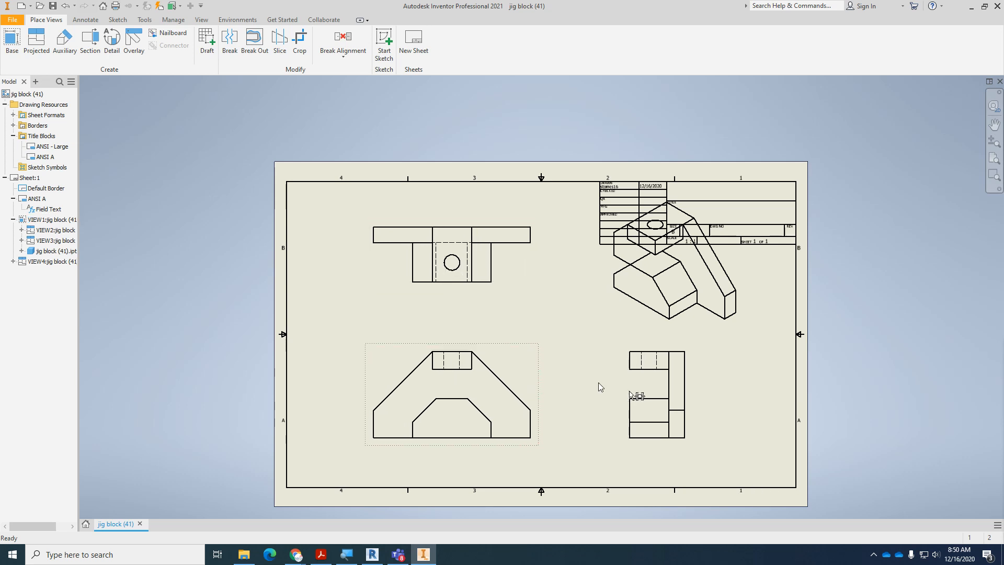
Step: Move the right-side view slightly closer to the front view, and check the title block's scale field where the isometric view overlaps it
mouse_move(689, 404)
left_mouse_down()
mouse_move(701, 399)
mouse_move(668, 403)
left_mouse_up()
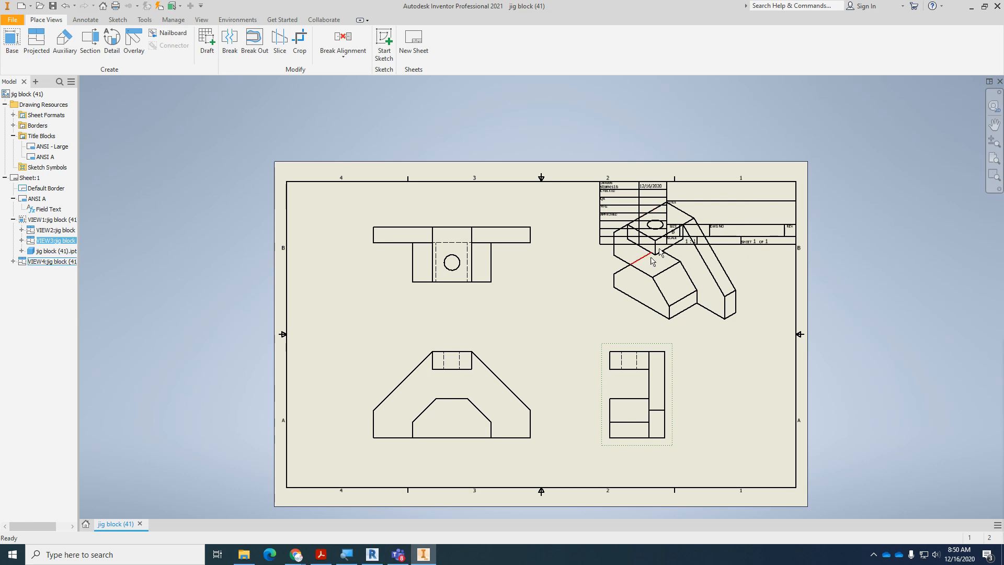
scroll(688, 242, "down", 8)
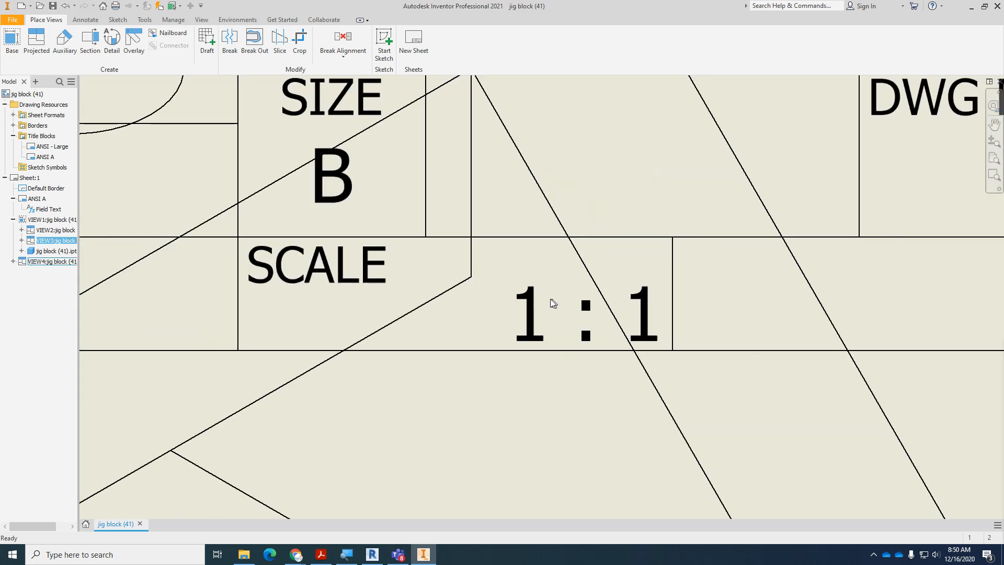
scroll(663, 308, "up", 10)
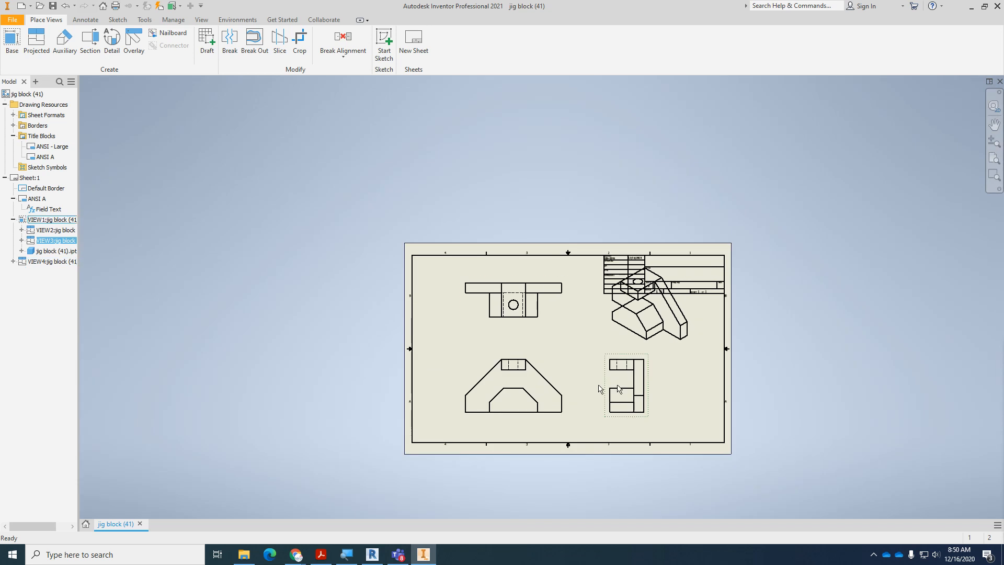
scroll(600, 360, "down", 3)
scroll(581, 281, "up", 2)
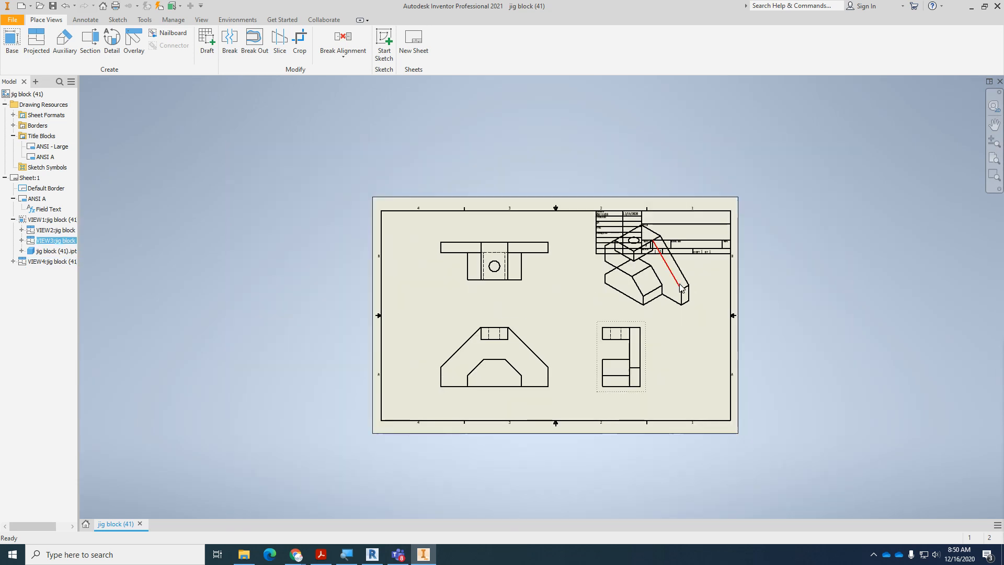
scroll(688, 312, "up", 2)
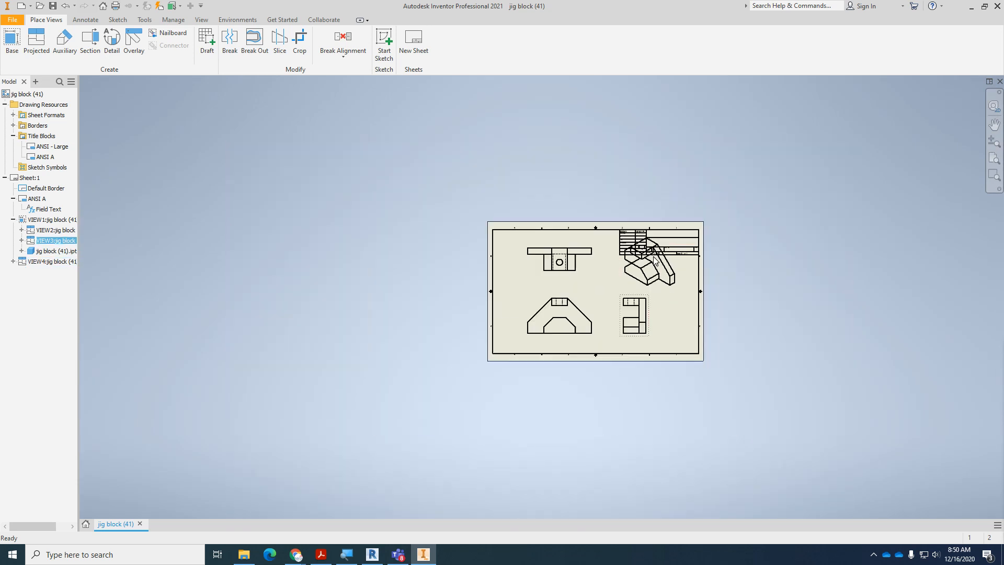
scroll(648, 282, "down", 6)
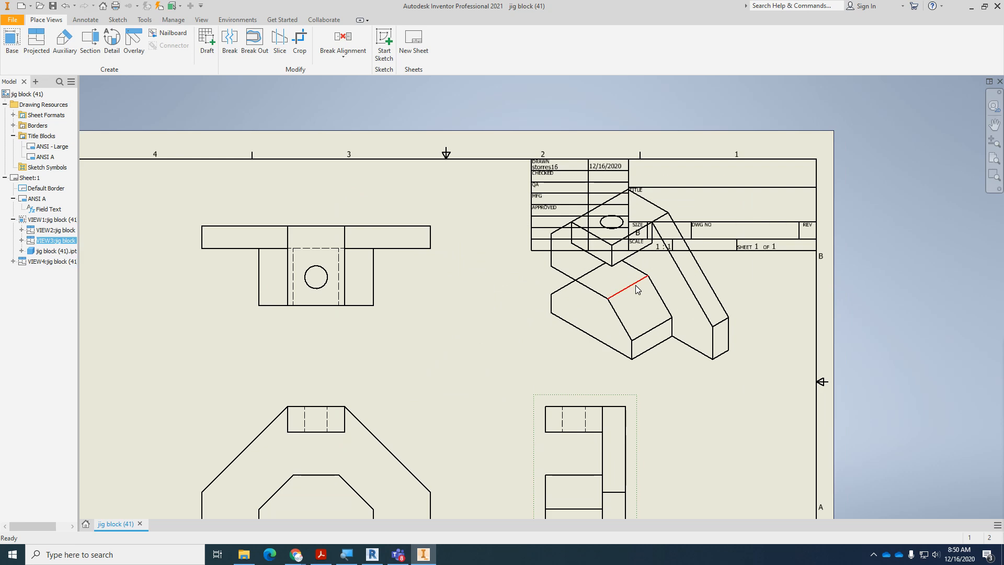
scroll(636, 290, "down", 2)
scroll(647, 316, "up", 6)
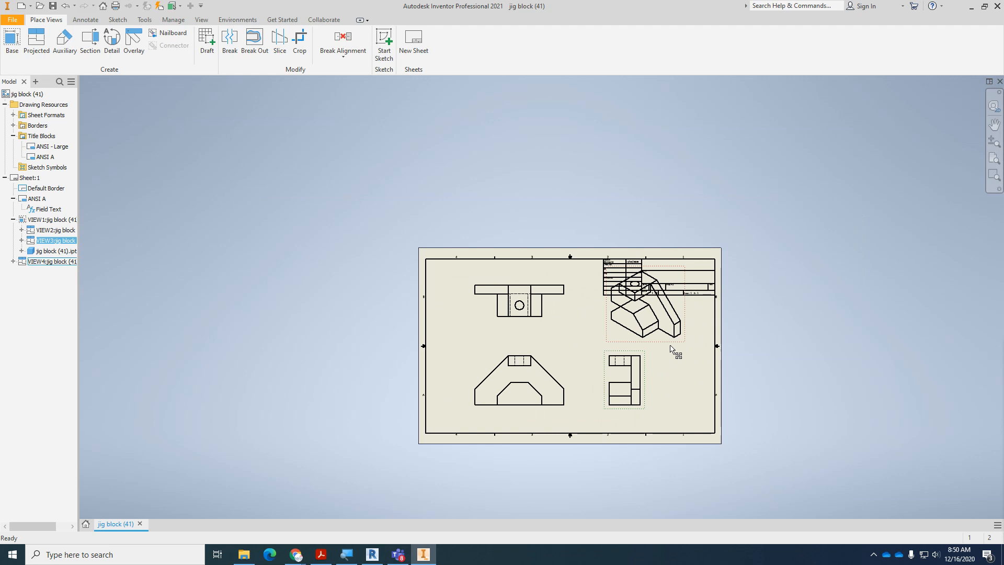
Step: Set the isometric view's scale to 1/2 and move the view into the clear space just below the title block
scroll(670, 350, "down", 5)
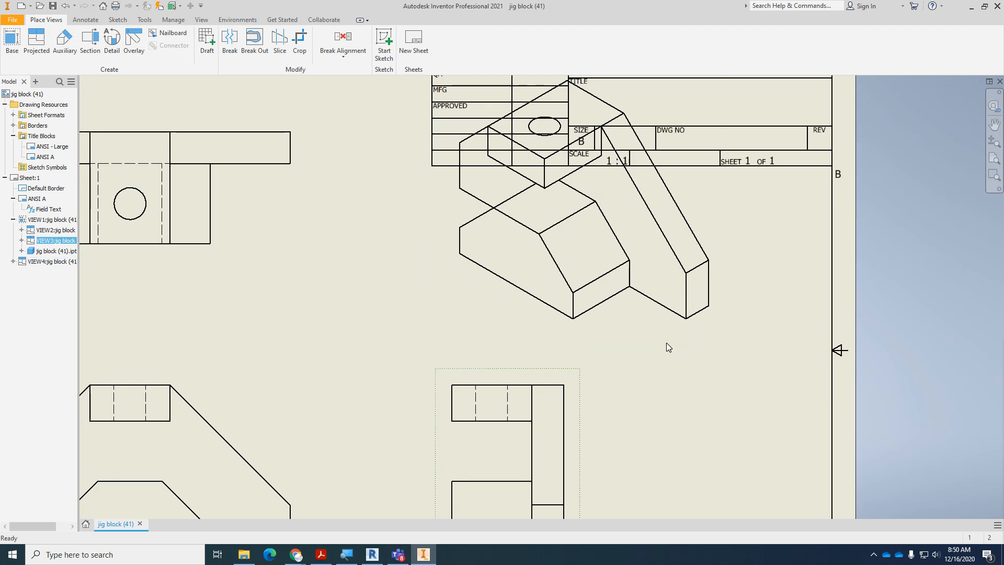
left_click(669, 340)
right_click(670, 340)
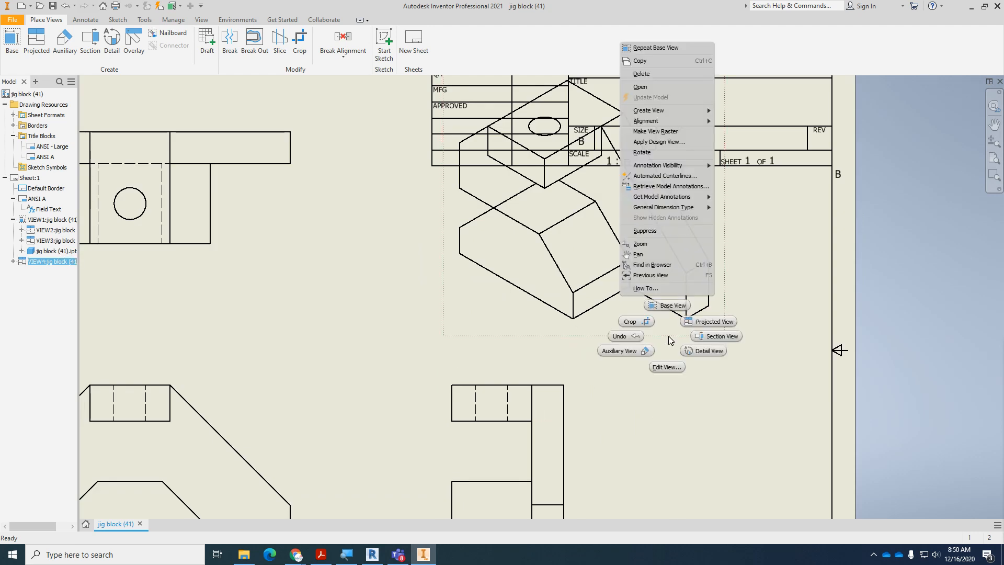
left_click(666, 367)
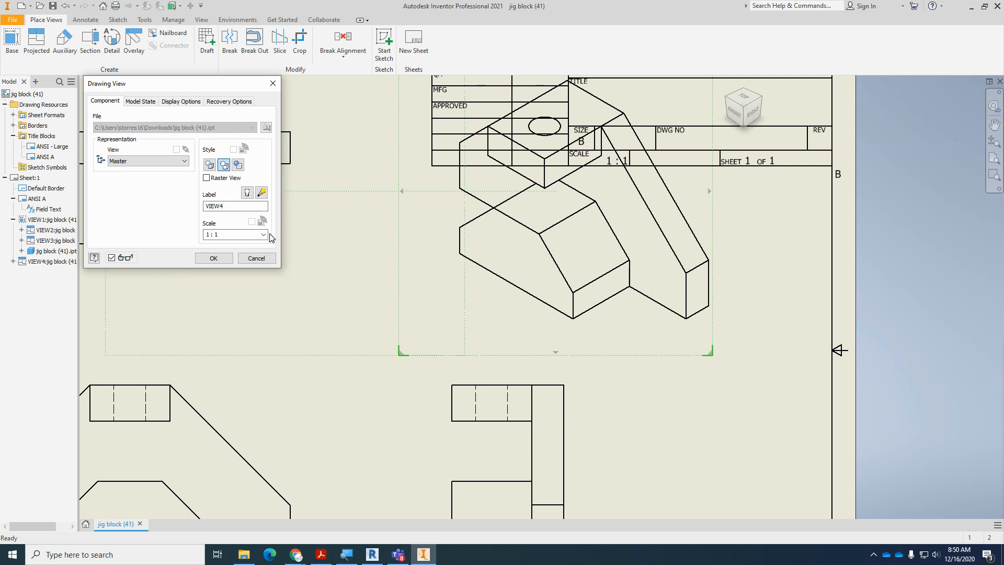
left_click(264, 234)
left_click(246, 248)
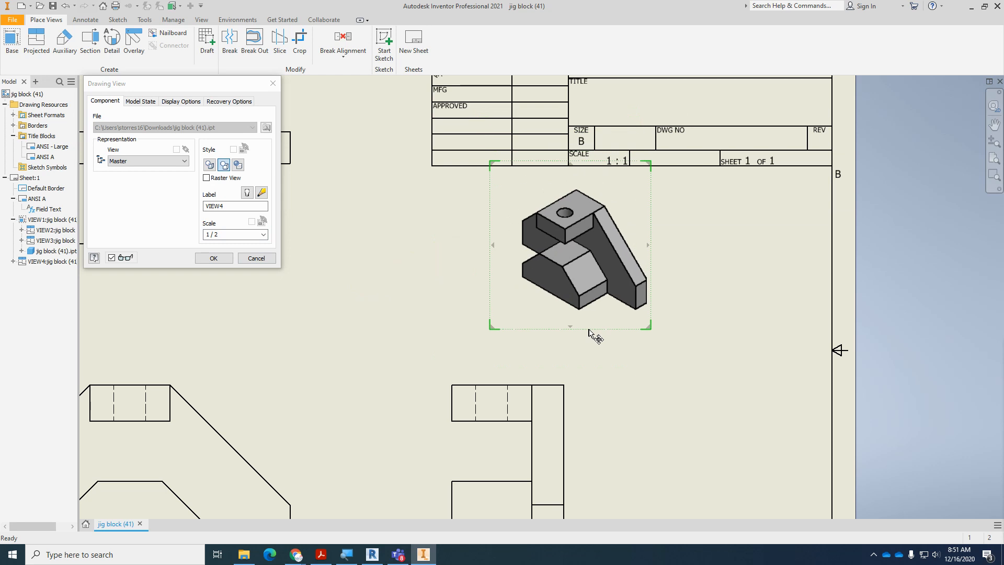
left_click(693, 358)
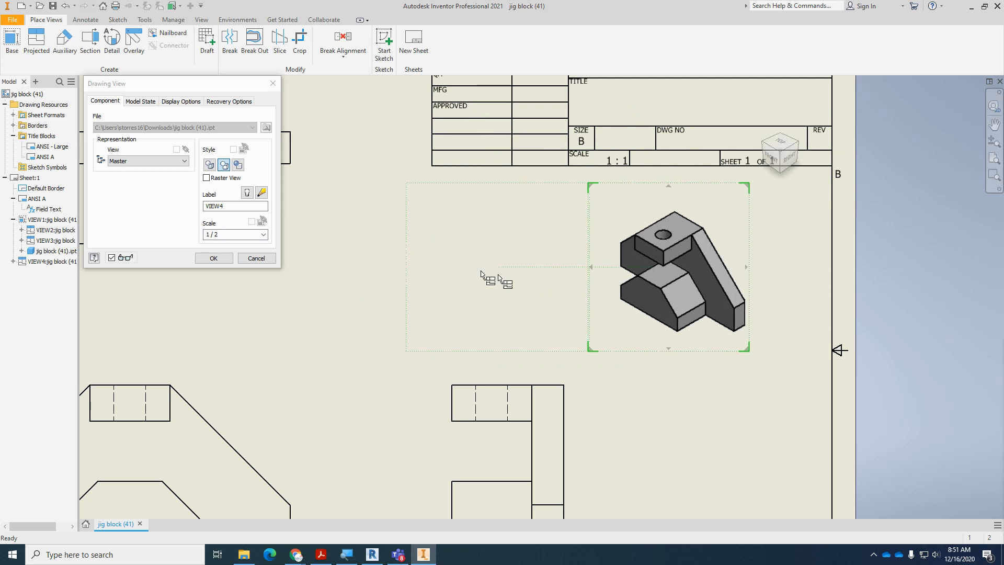
left_click(214, 258)
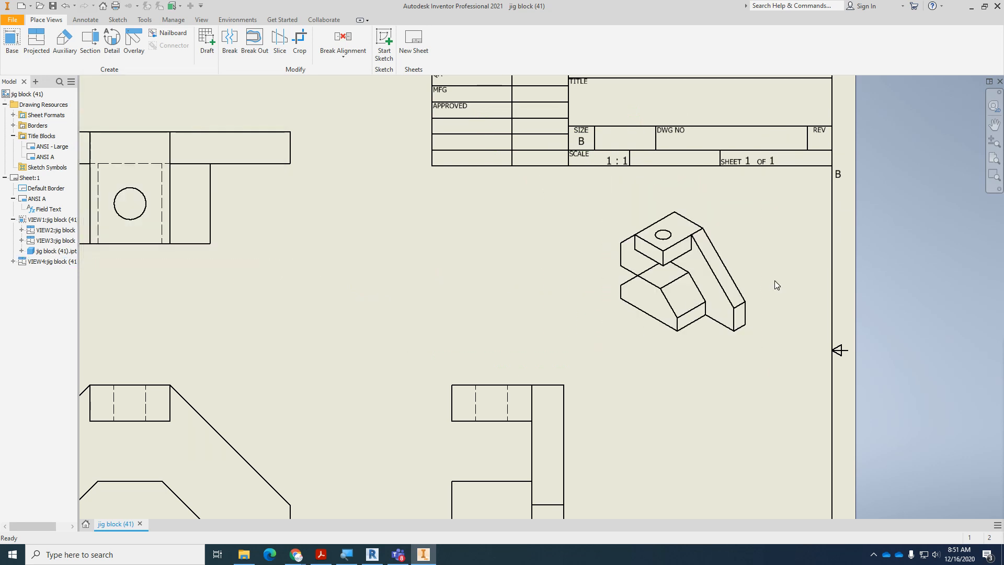
Step: Switch the isometric view's style to Hidden Line and inspect its dashed edges up close
scroll(775, 281, "up", 3)
scroll(611, 173, "down", 6)
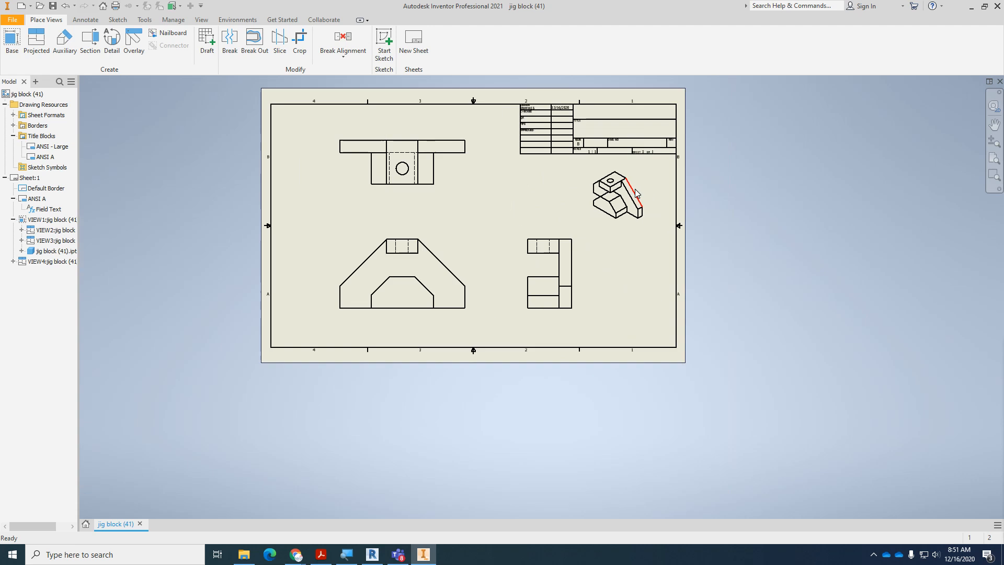
scroll(605, 171, "up", 3)
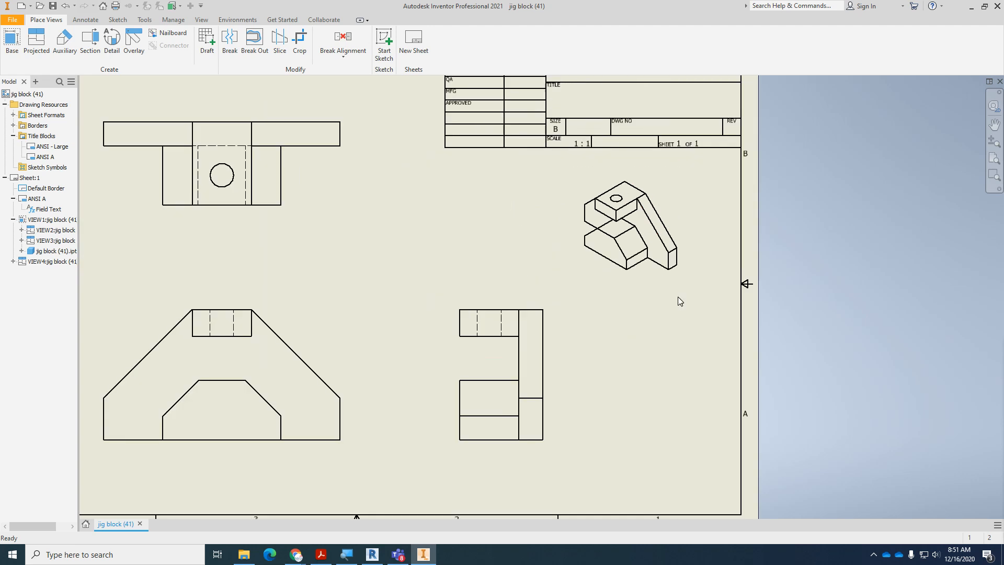
scroll(647, 269, "up", 3)
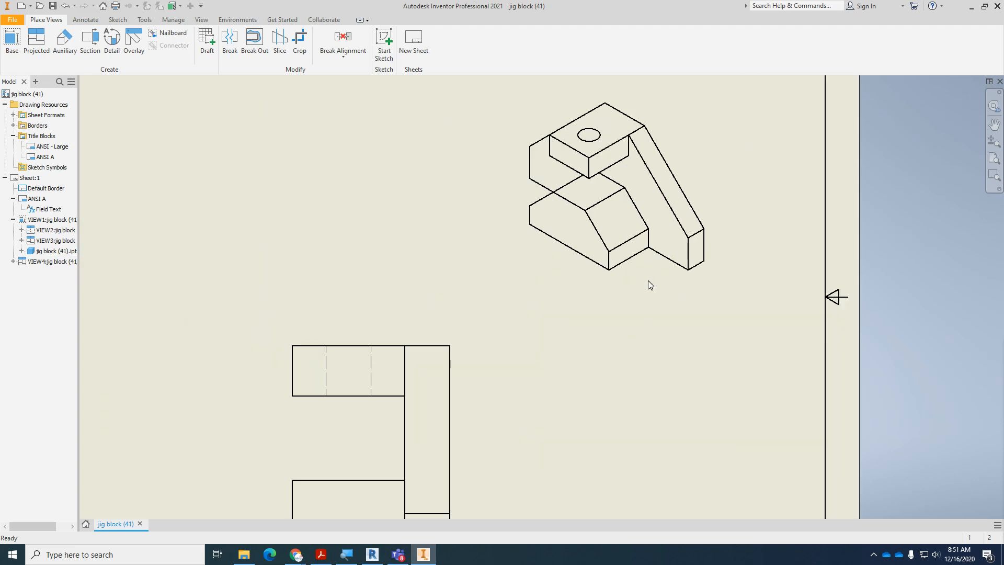
right_click(650, 283)
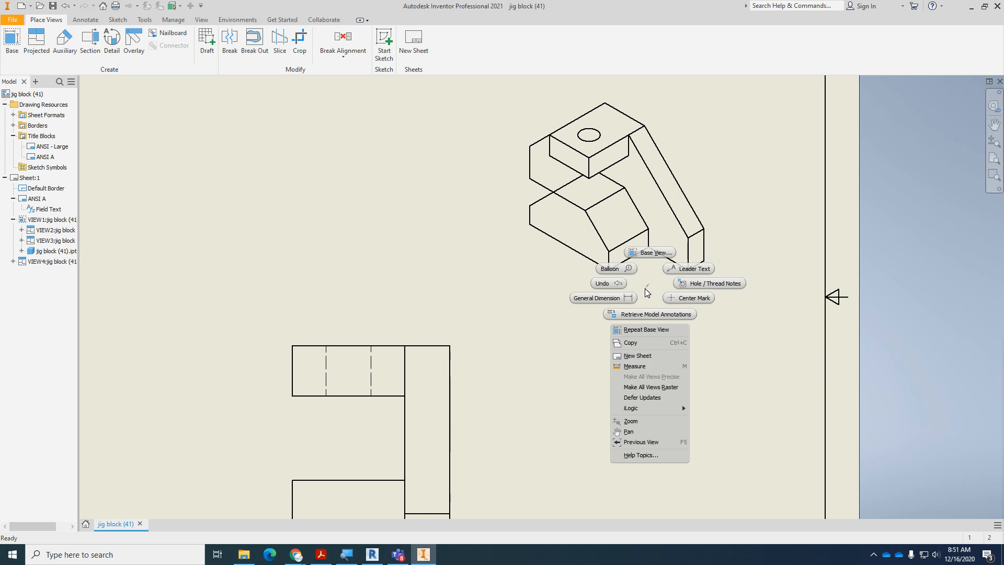
left_click(647, 289)
right_click(651, 296)
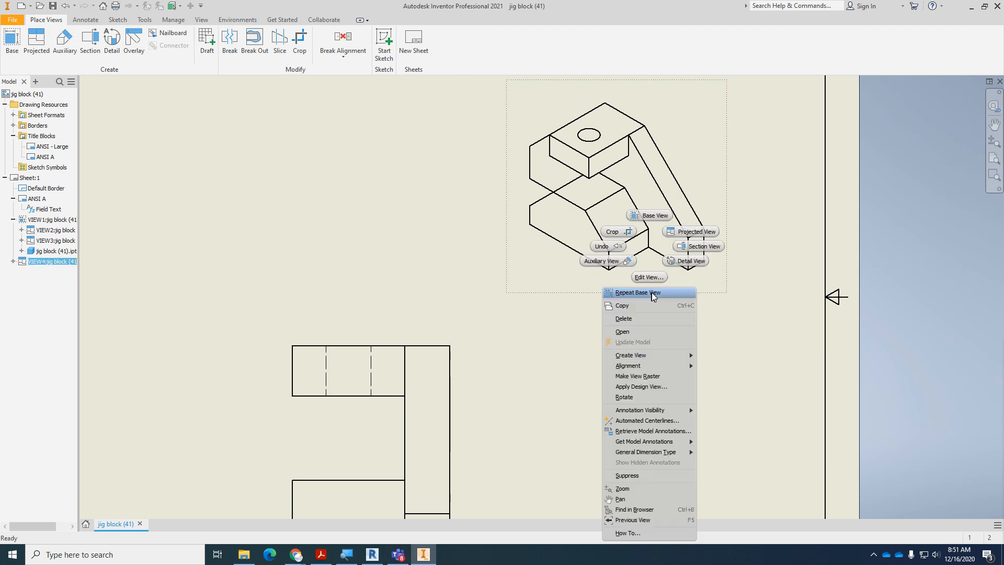
left_click(653, 279)
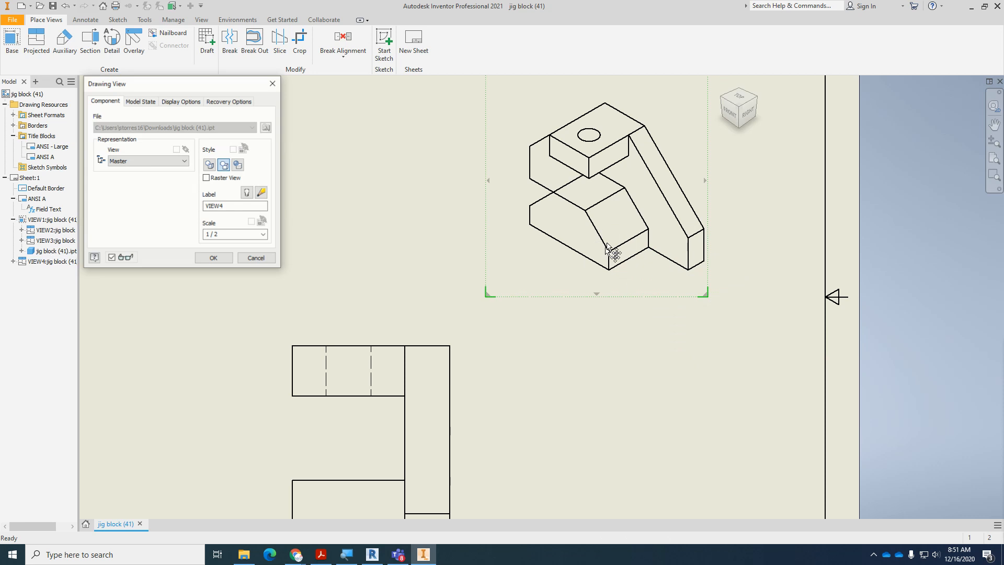
left_click(210, 165)
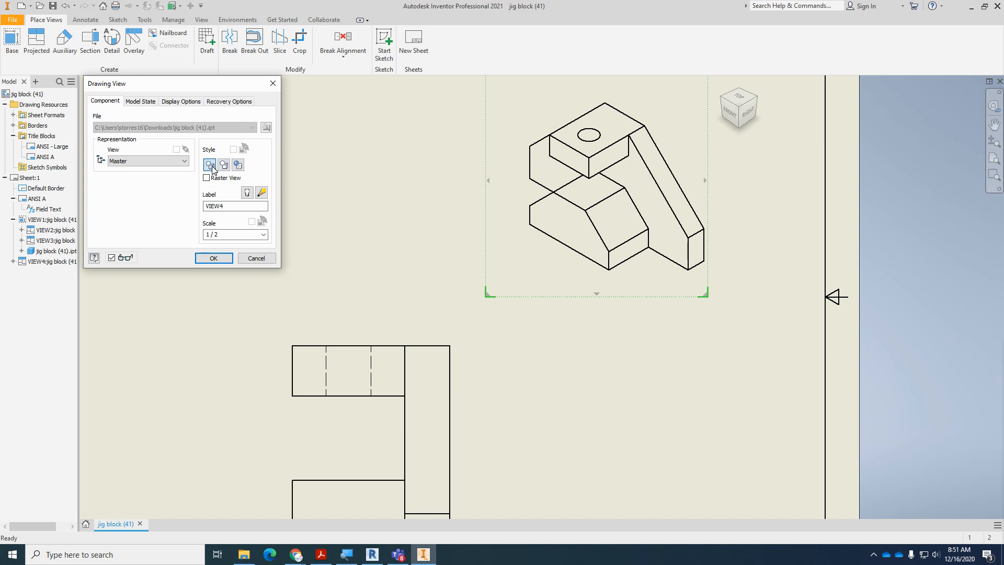
left_click(213, 258)
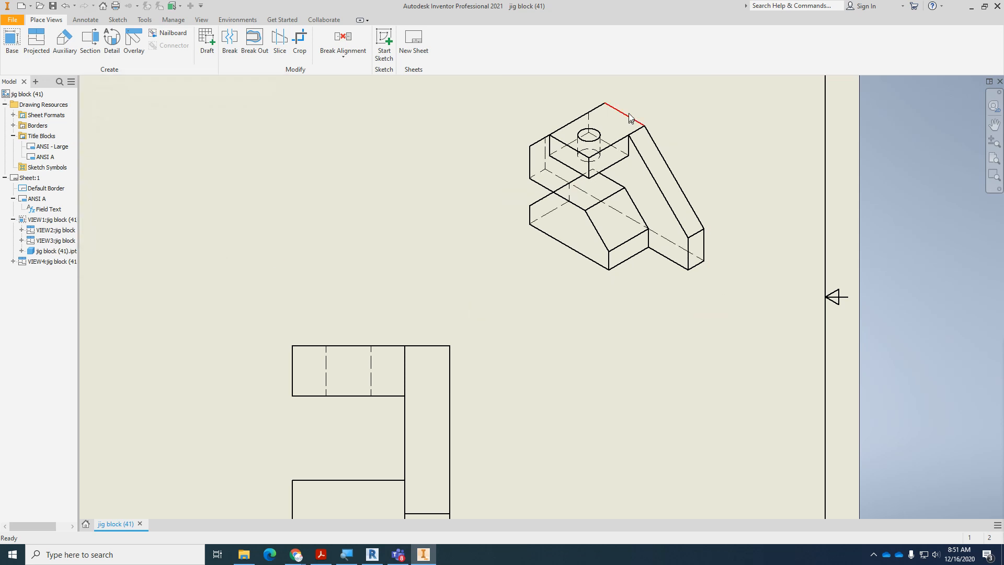
scroll(630, 114, "up", 2)
scroll(631, 115, "down", 5)
scroll(664, 148, "up", 1)
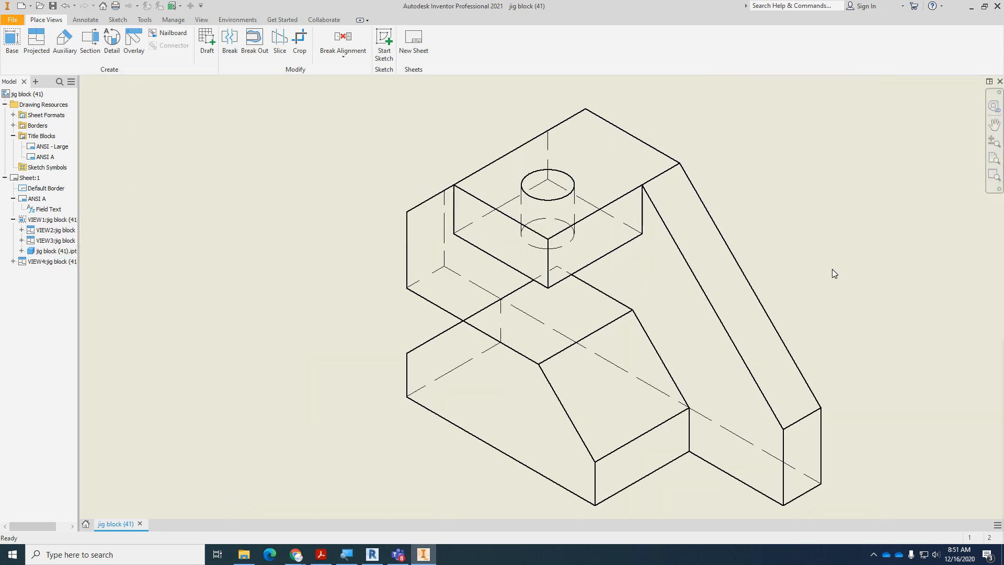
Step: Turn on the Shaded style for the isometric view
scroll(789, 231, "up", 5)
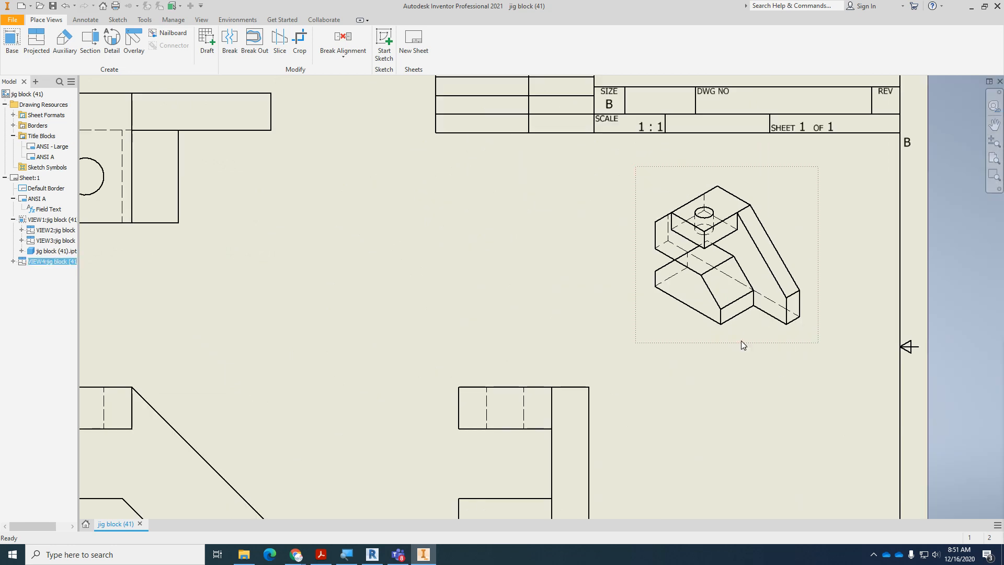
right_click(742, 341)
left_click(743, 371)
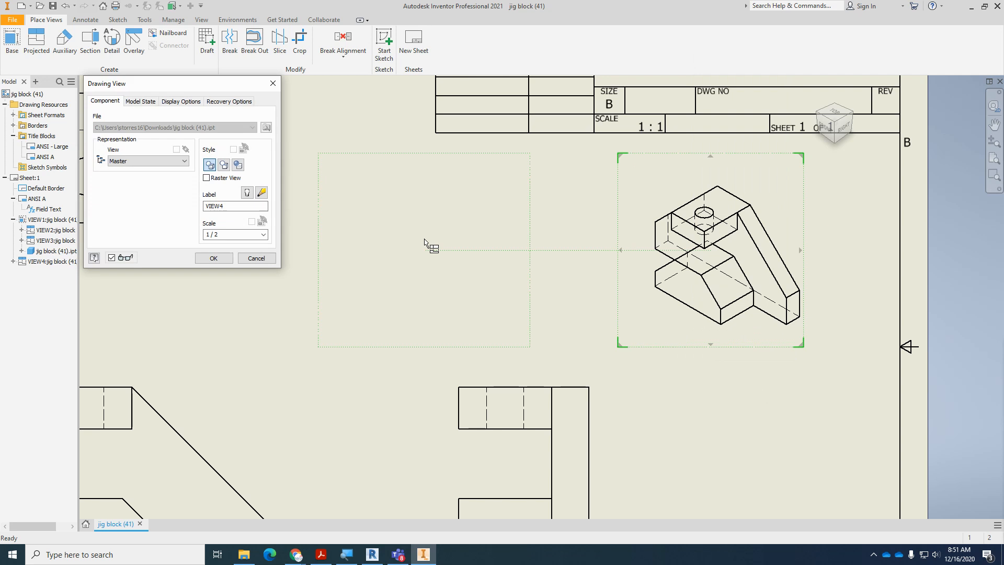
left_click(239, 165)
left_click(214, 258)
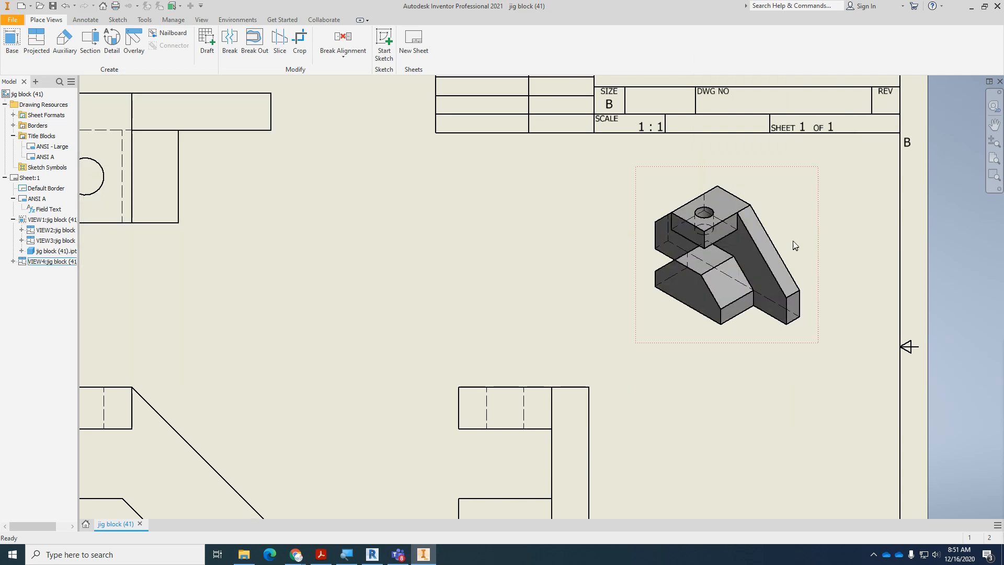
Step: Examine the shaded isometric view and its hidden lines up close and against the other views on the sheet
scroll(792, 239, "down", 3)
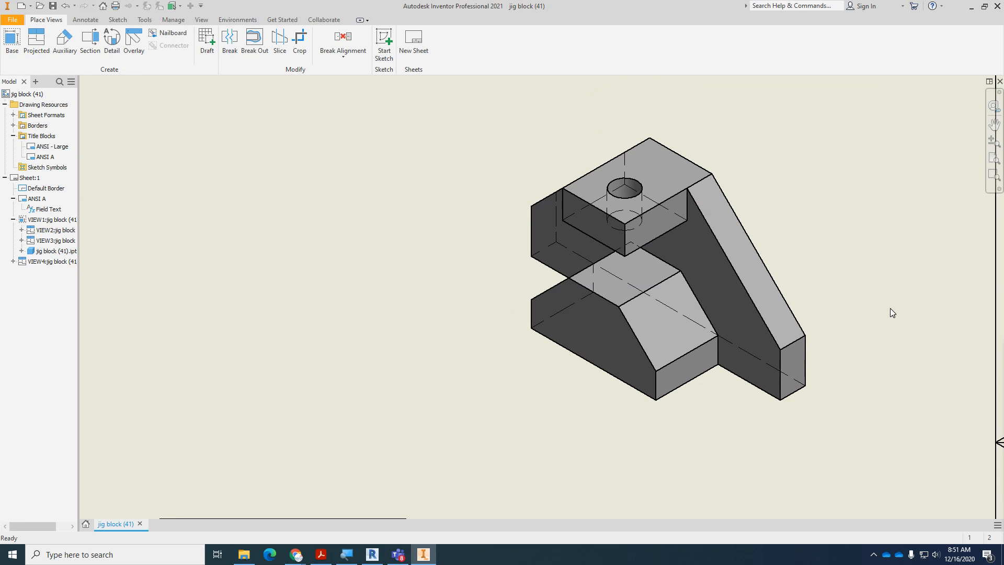
scroll(885, 310, "up", 3)
scroll(776, 313, "up", 2)
scroll(774, 330, "down", 2)
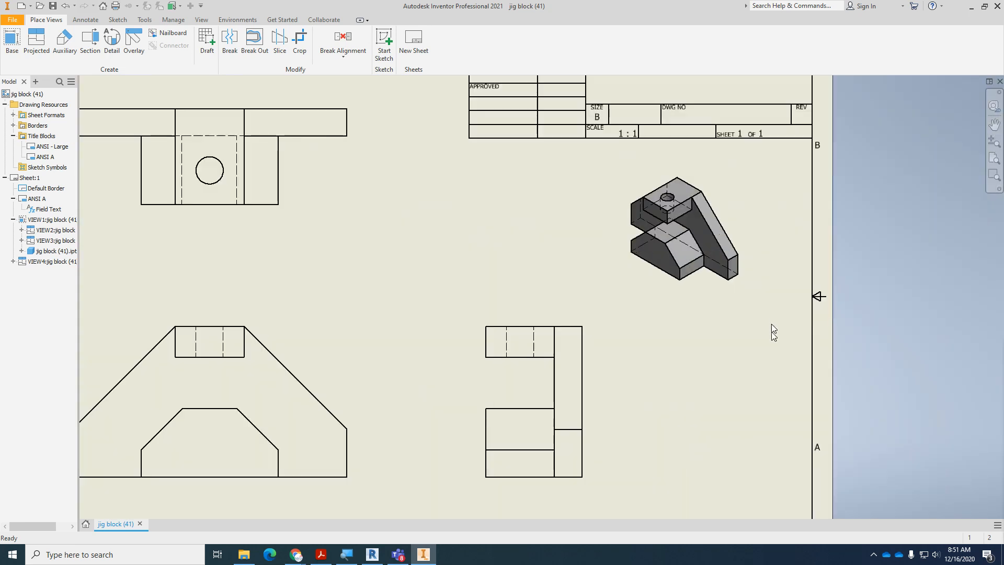
scroll(771, 339, "up", 2)
scroll(679, 310, "down", 3)
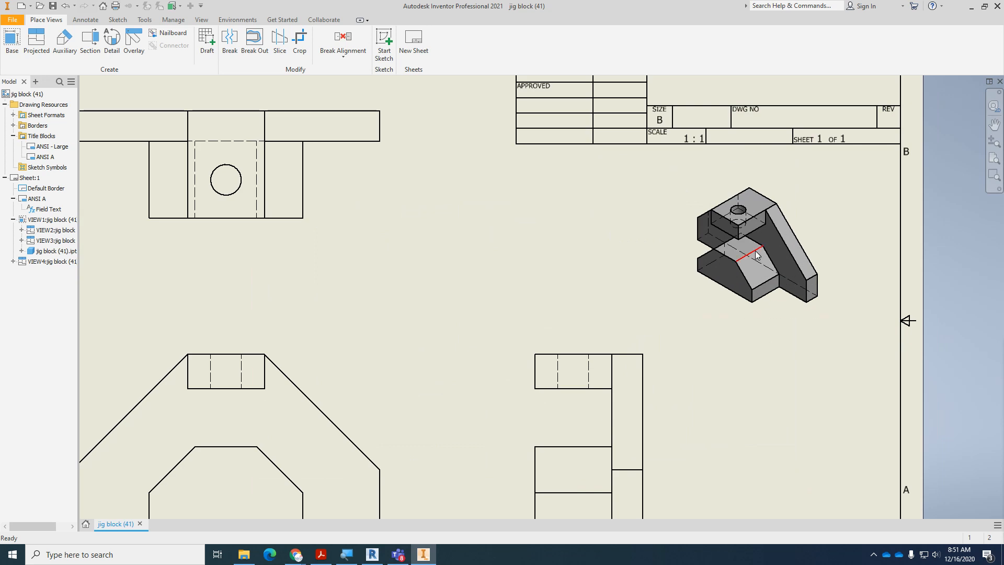
scroll(784, 221, "down", 2)
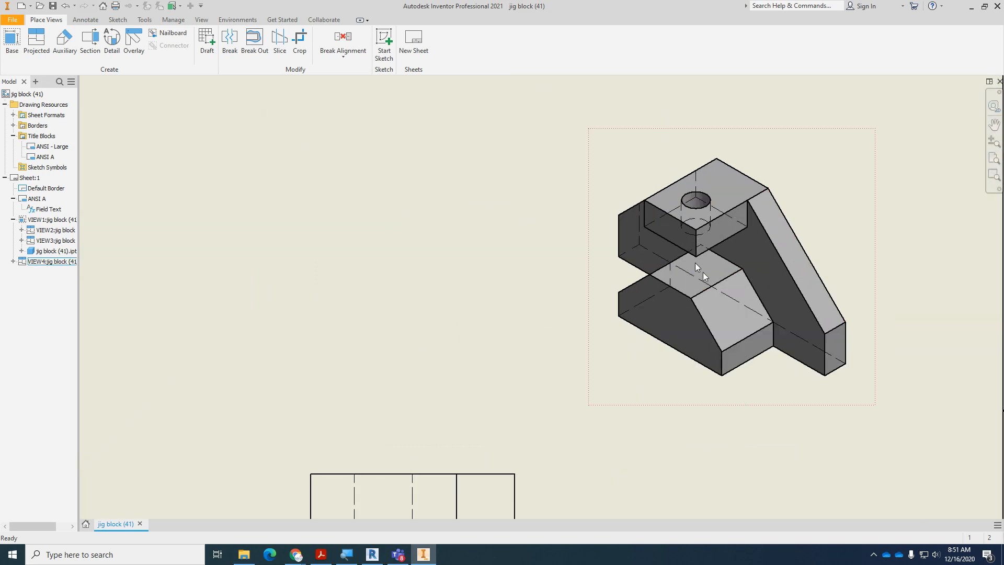
scroll(718, 246, "down", 3)
scroll(706, 246, "up", 2)
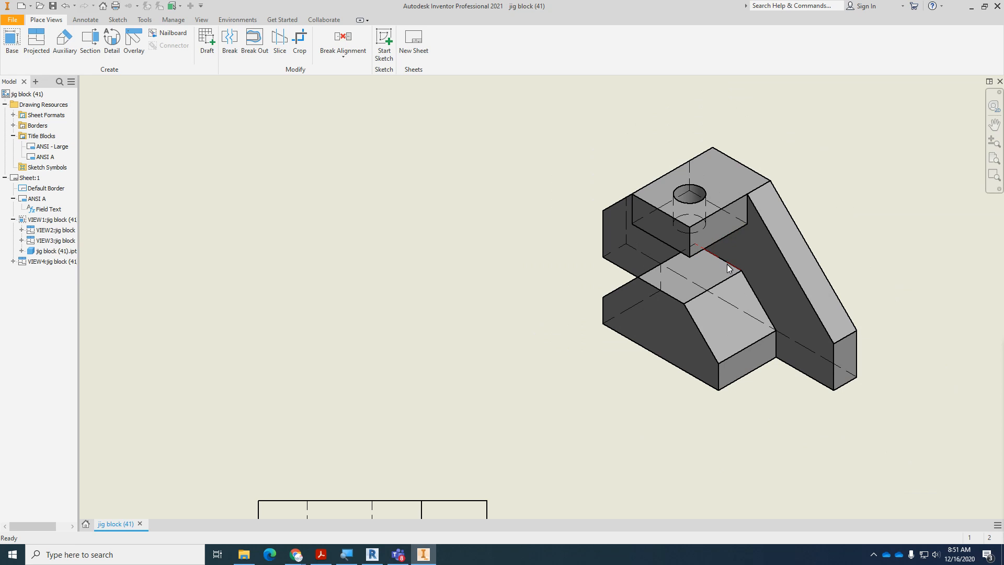
Step: Switch the isometric view to Hidden Line Removed while keeping it shaded, and review the whole sheet
right_click(691, 422)
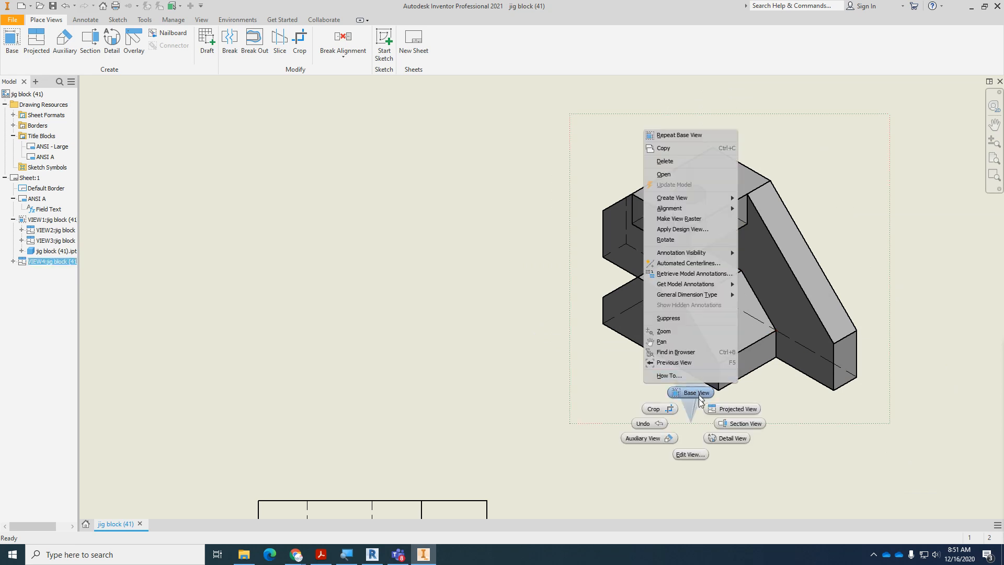
left_click(691, 454)
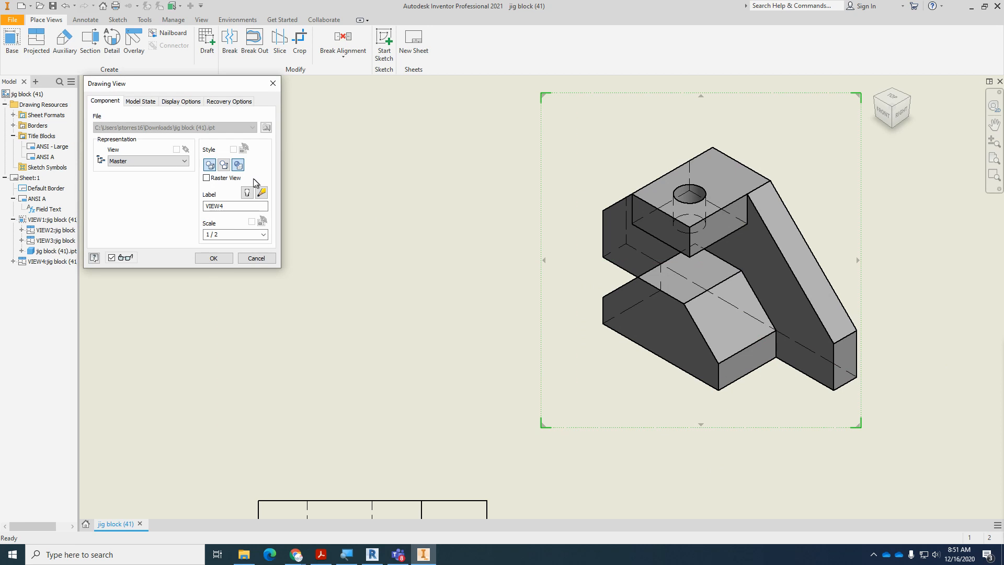
left_click(224, 165)
left_click(213, 258)
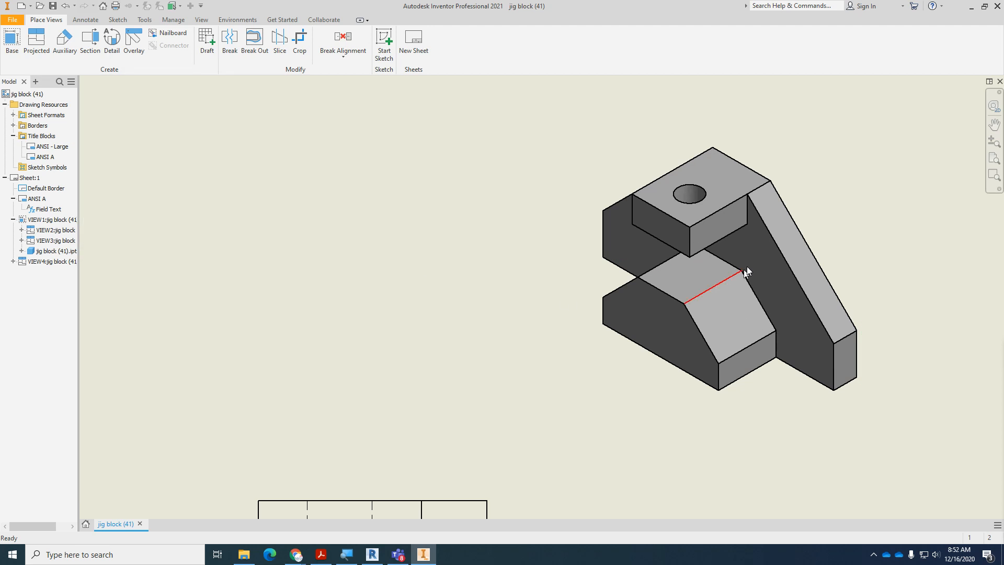
scroll(751, 266, "up", 2)
scroll(810, 248, "down", 5)
scroll(811, 248, "up", 4)
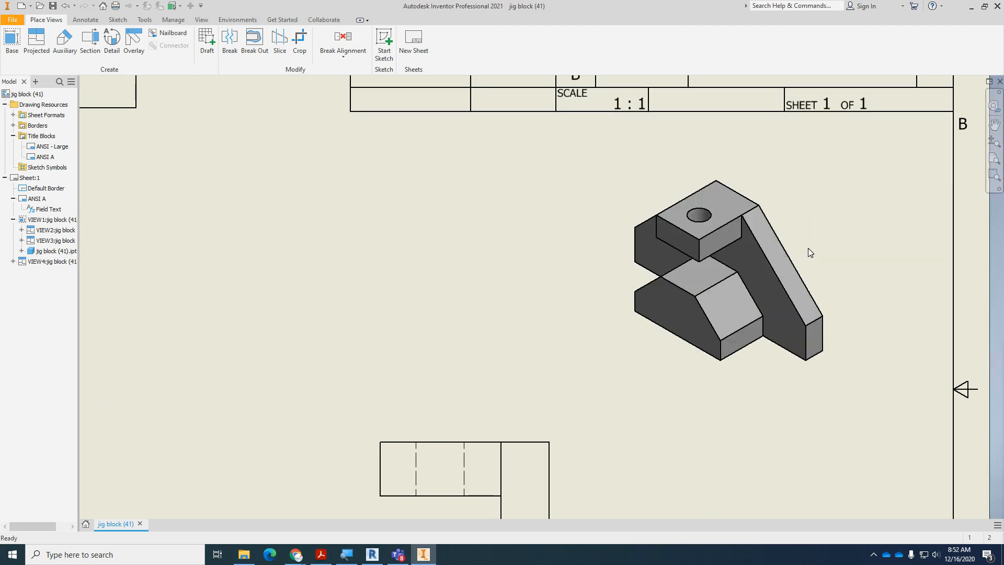
scroll(808, 248, "up", 4)
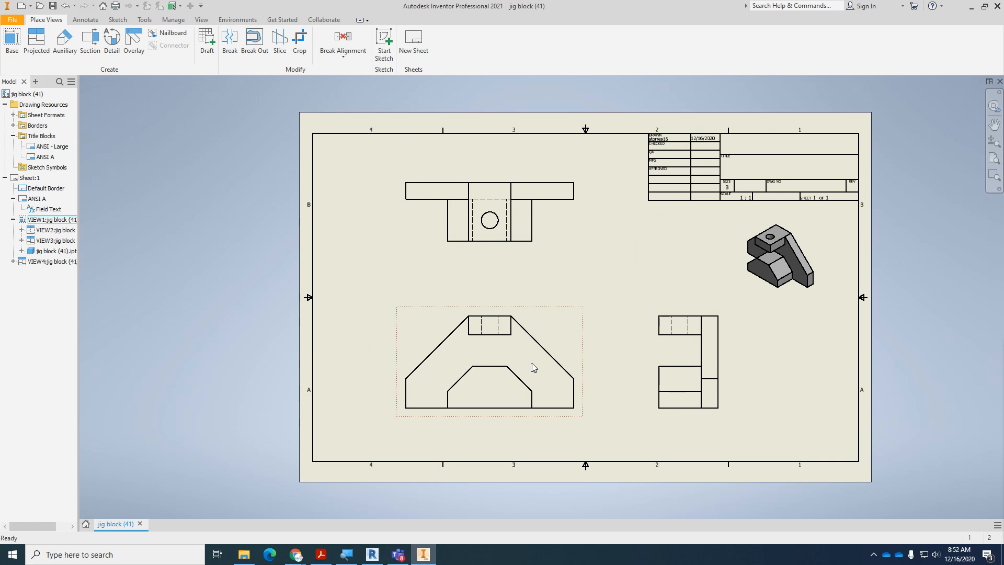
Step: Dimension the overall height of the front view from its base to its top edge, keeping the default dimension text
scroll(538, 327, "down", 1)
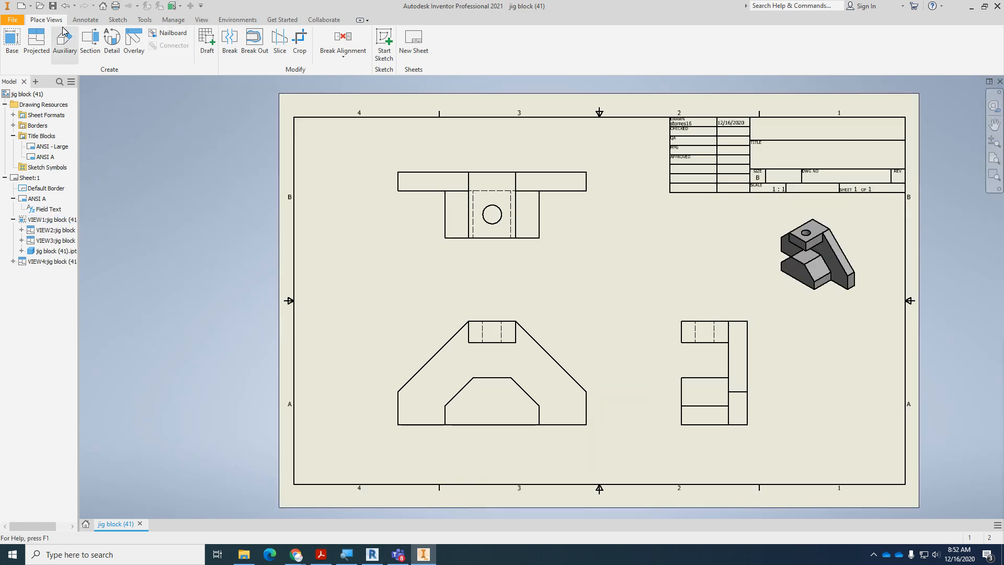
left_click(85, 20)
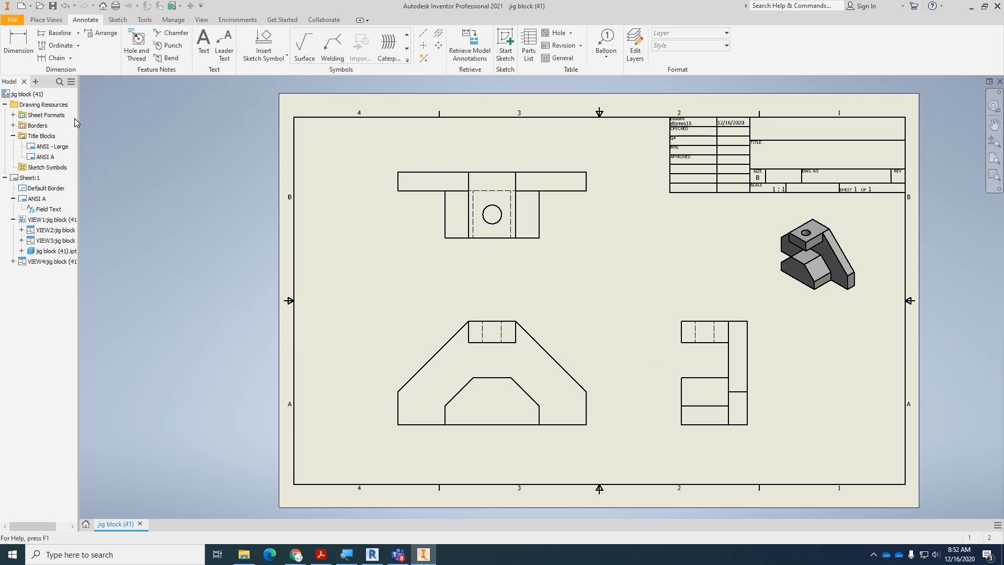
left_click(14, 48)
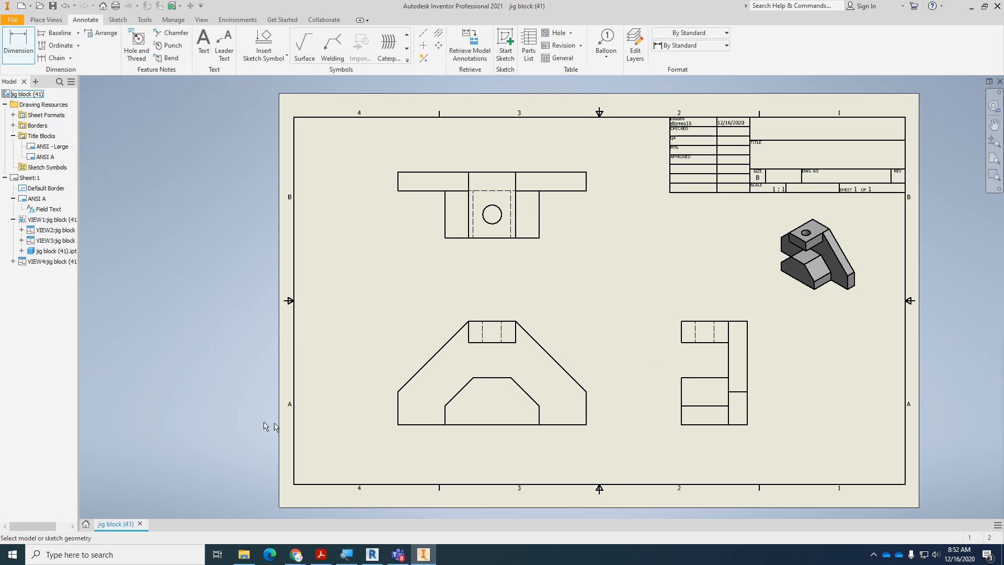
left_click(407, 425)
left_click(477, 321)
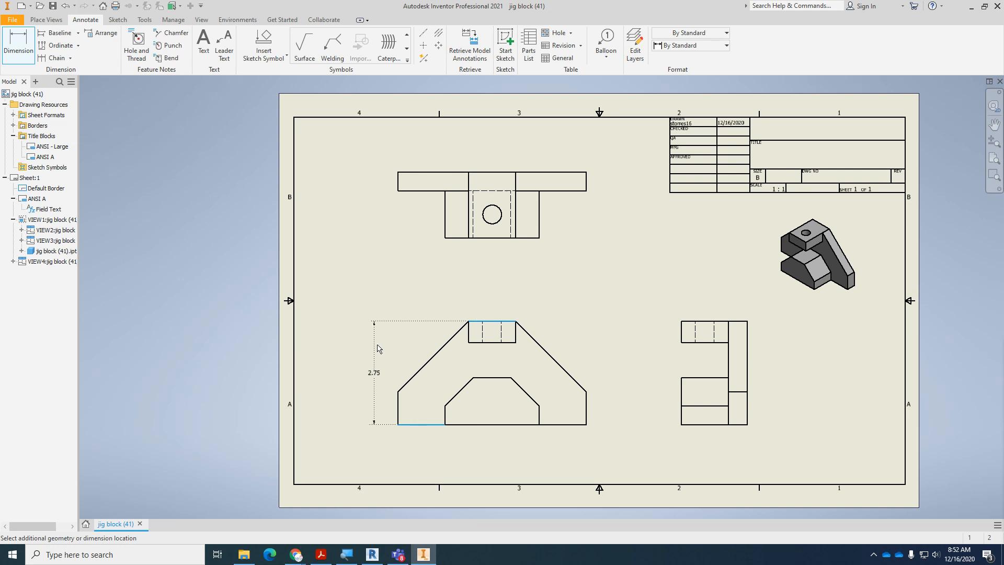
left_click(426, 267)
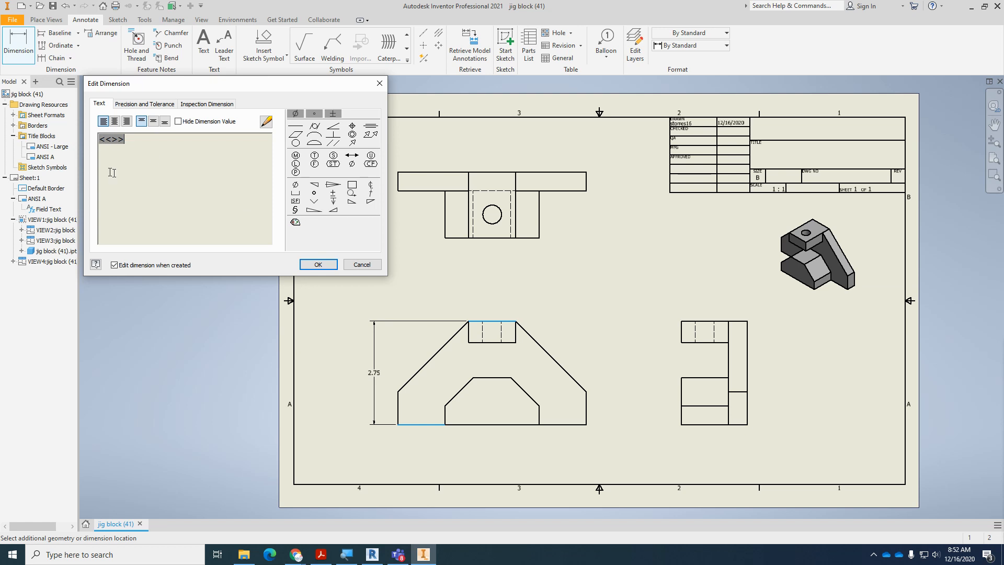
left_click(319, 265)
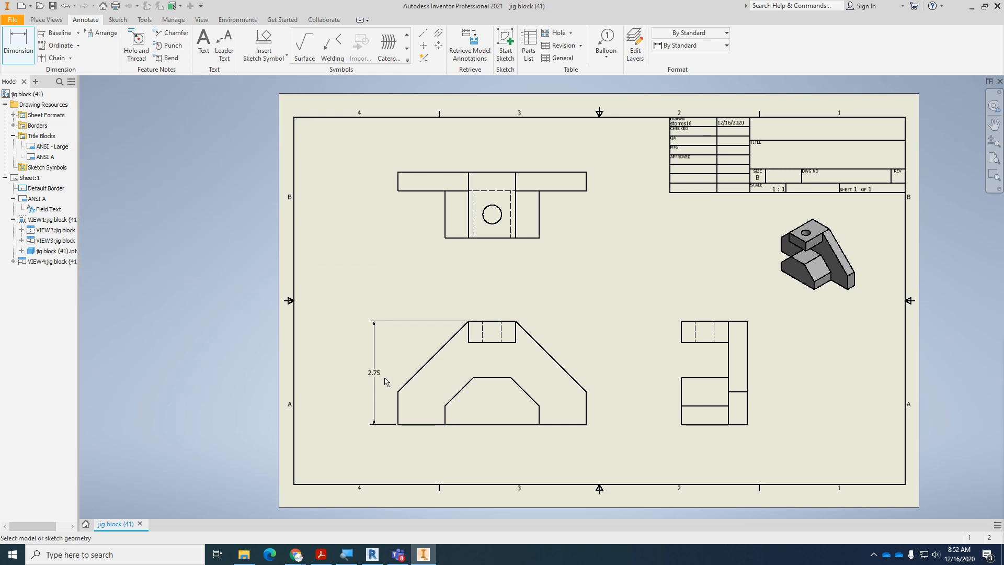
scroll(377, 378, "up", 5)
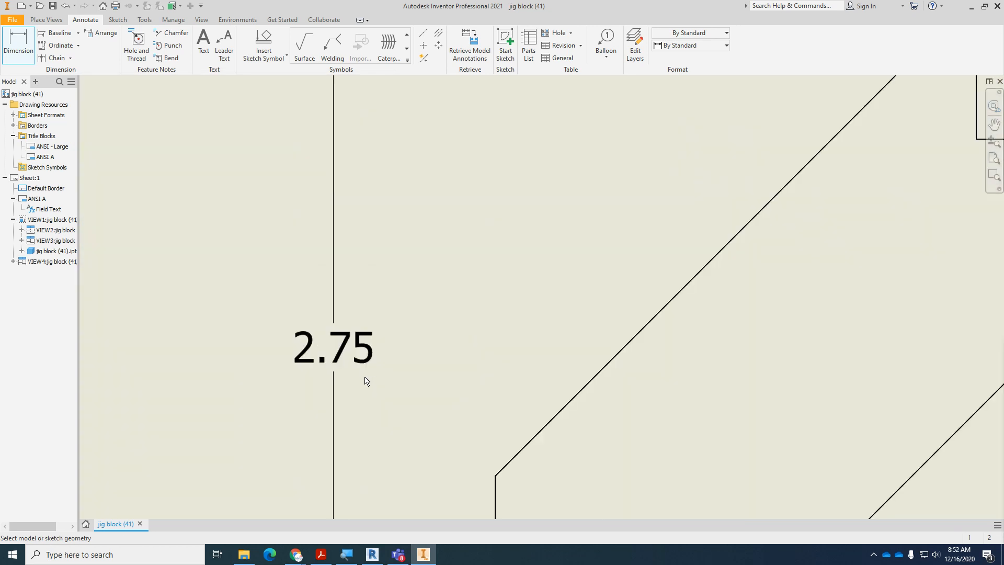
scroll(366, 381, "down", 5)
scroll(370, 385, "up", 4)
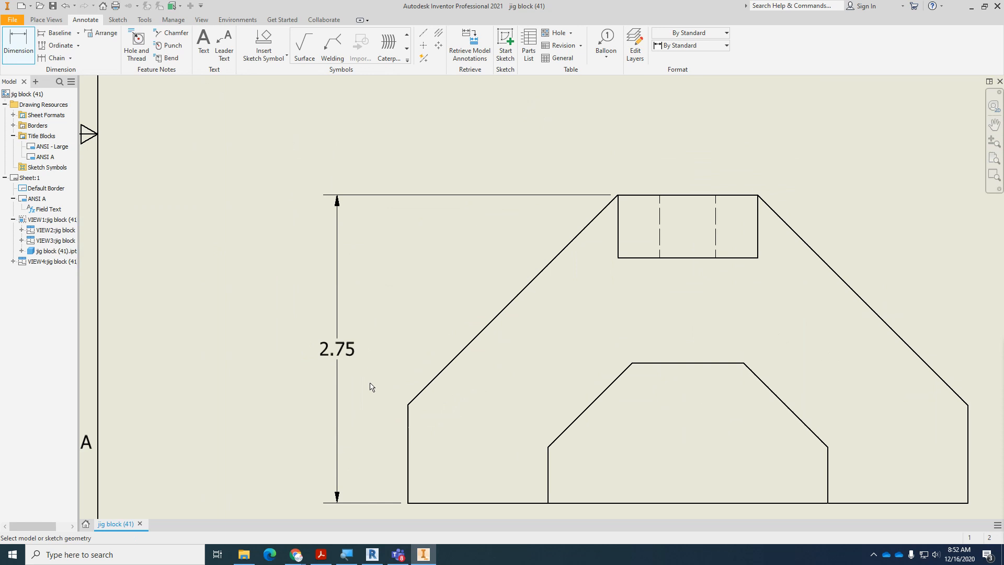
scroll(372, 387, "down", 4)
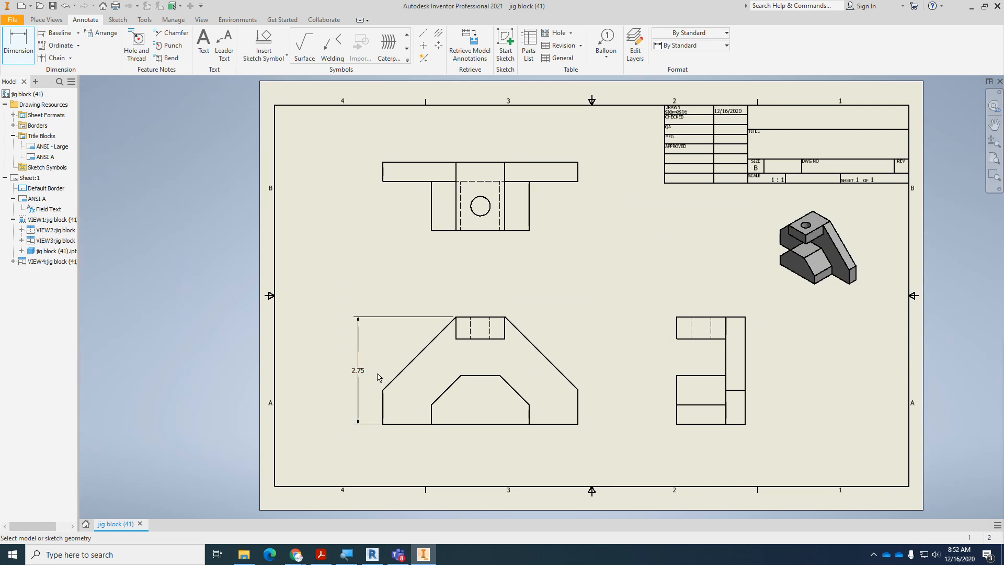
scroll(365, 387, "up", 3)
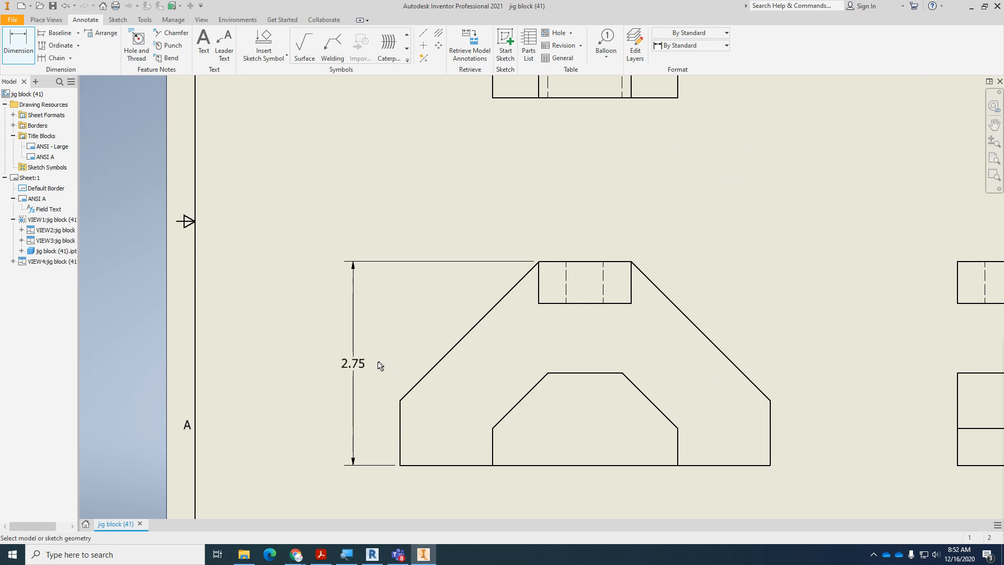
double_click(385, 264)
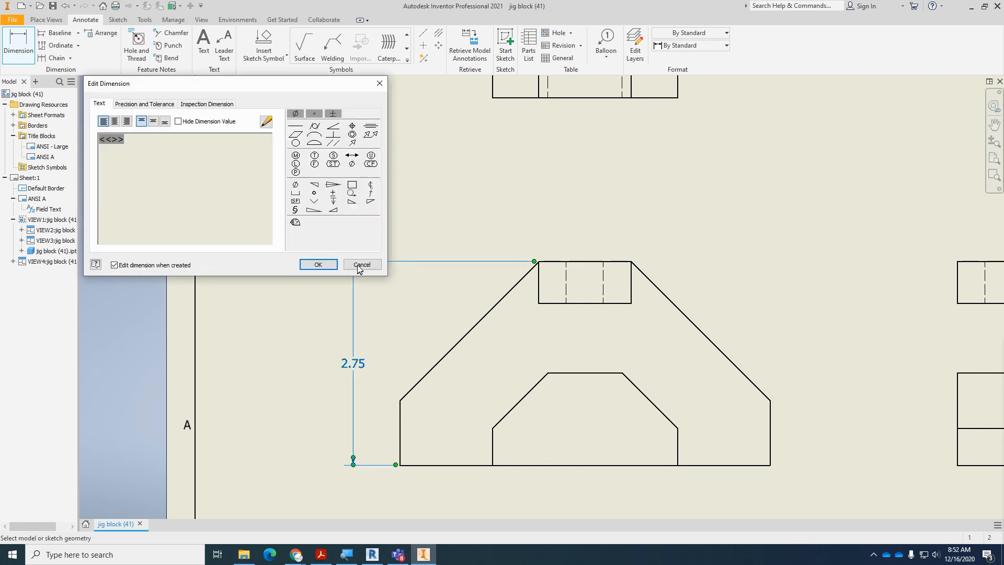
left_click(360, 267)
key("Escape")
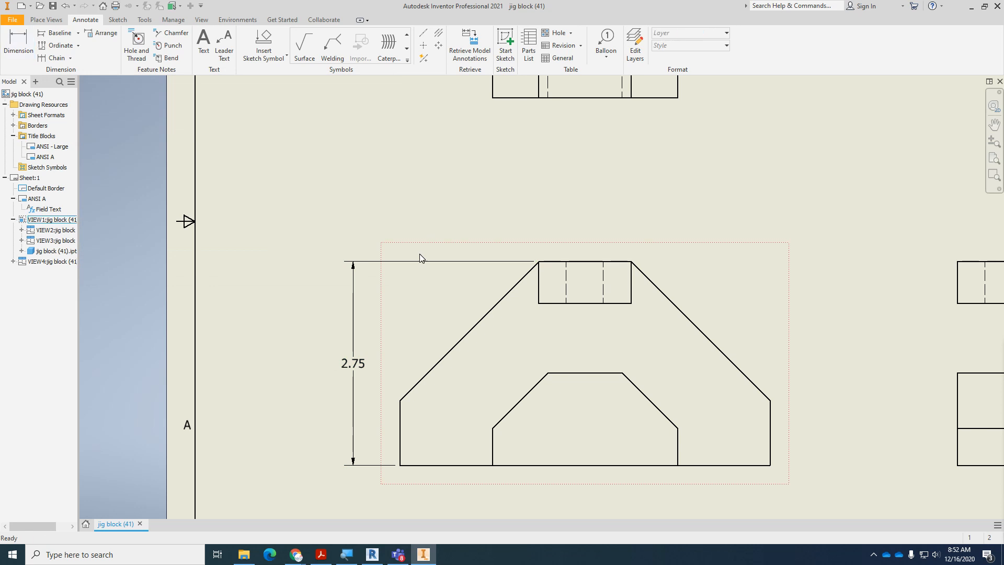
Step: Change the front view's height dimension to the Default - Fraction (ANSI) style
left_click(419, 262)
scroll(357, 319, "down", 3)
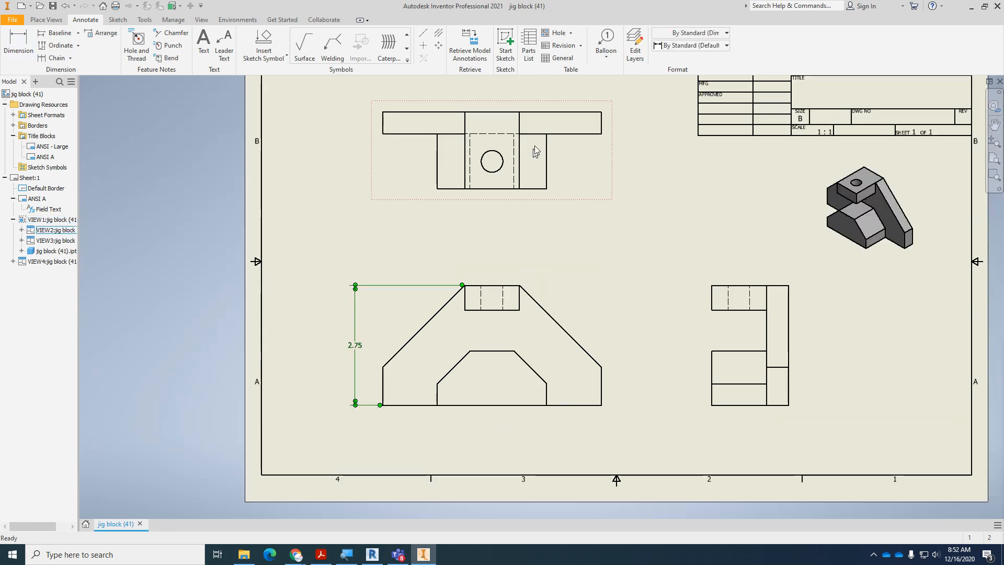
left_click(691, 46)
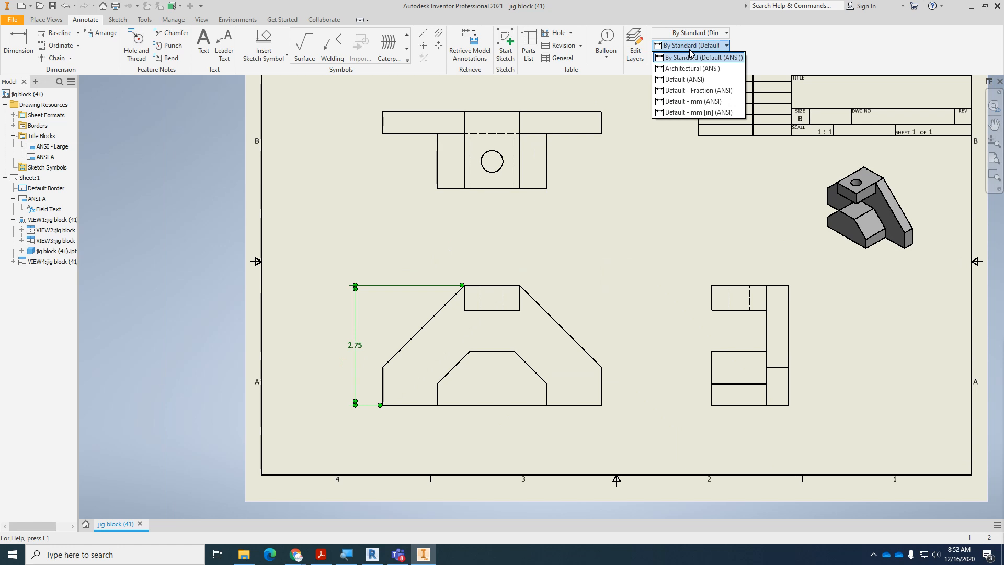
left_click(705, 91)
scroll(357, 349, "up", 5)
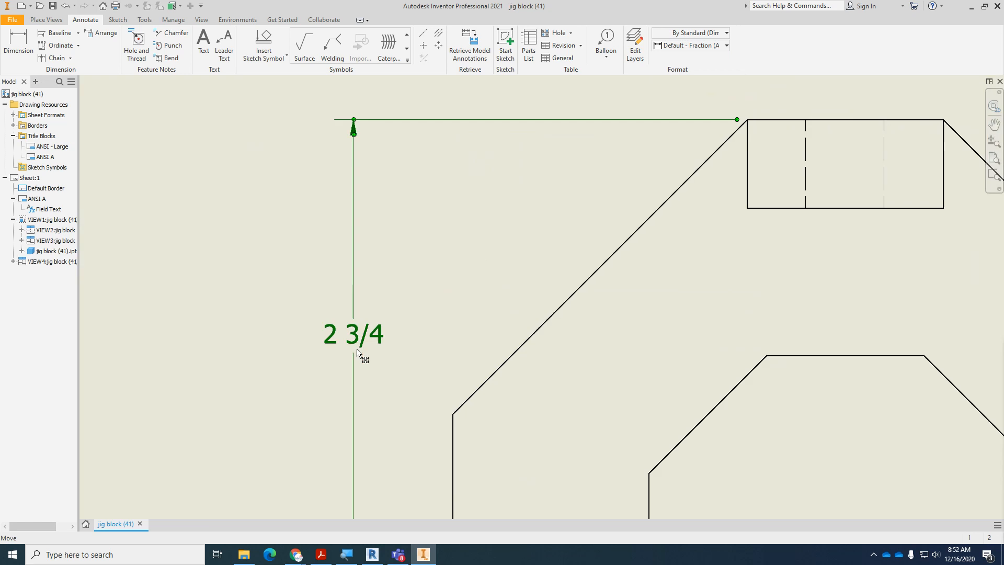
scroll(358, 351, "down", 1)
scroll(358, 350, "down", 4)
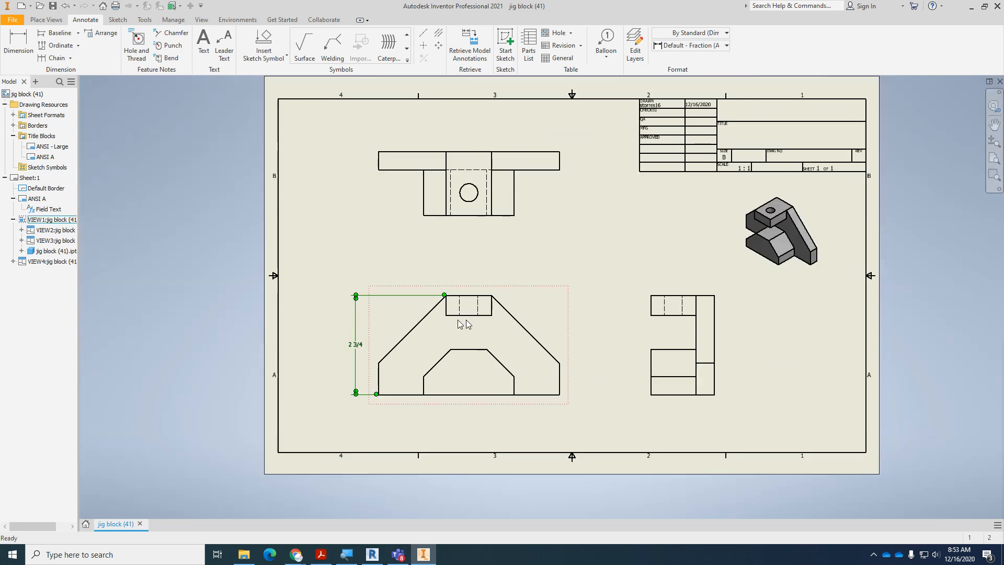
left_click(598, 264)
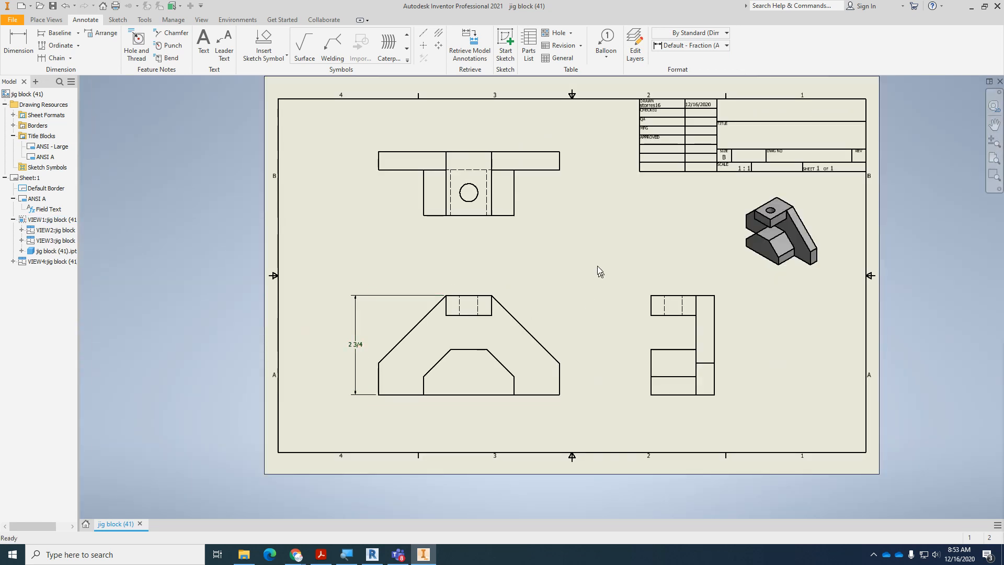
Step: Add a center mark to the hole's circle in the top view
scroll(470, 191, "up", 8)
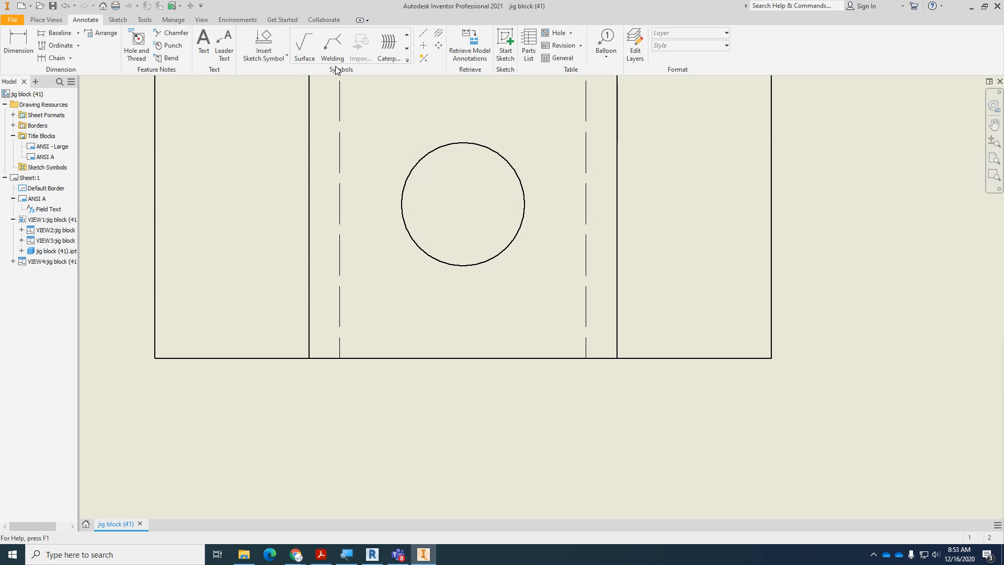
left_click(407, 60)
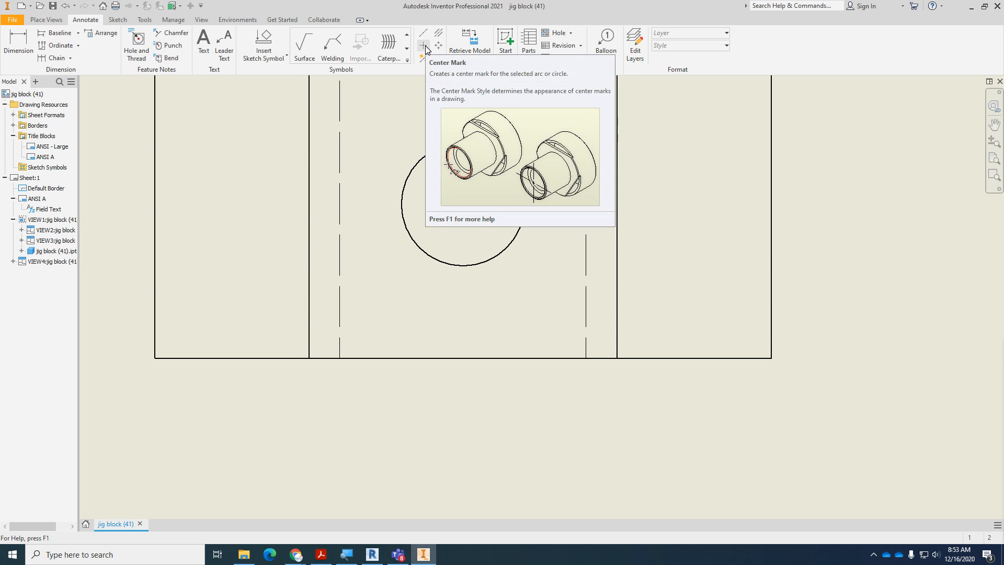
left_click(424, 47)
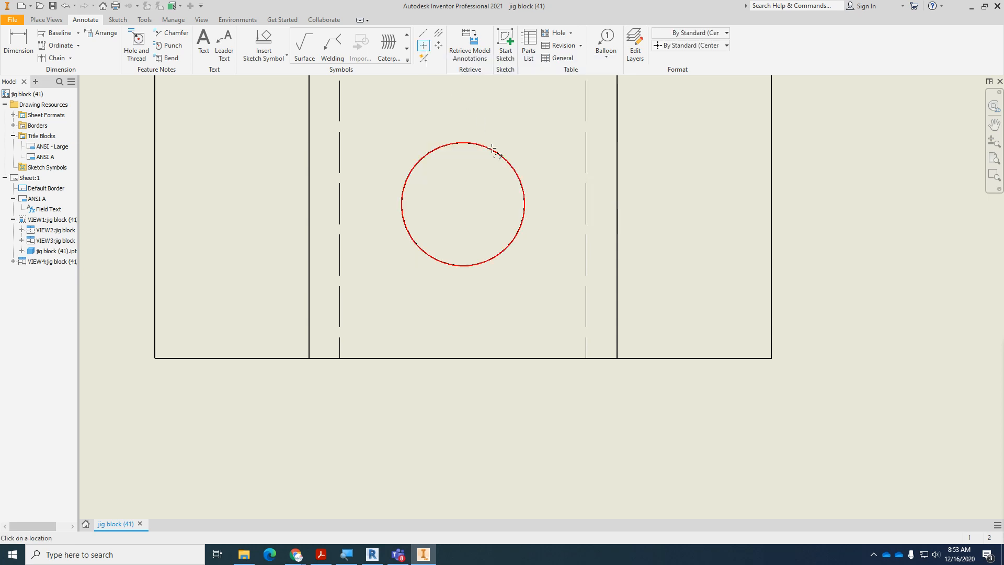
left_click(437, 157)
scroll(405, 175, "down", 5)
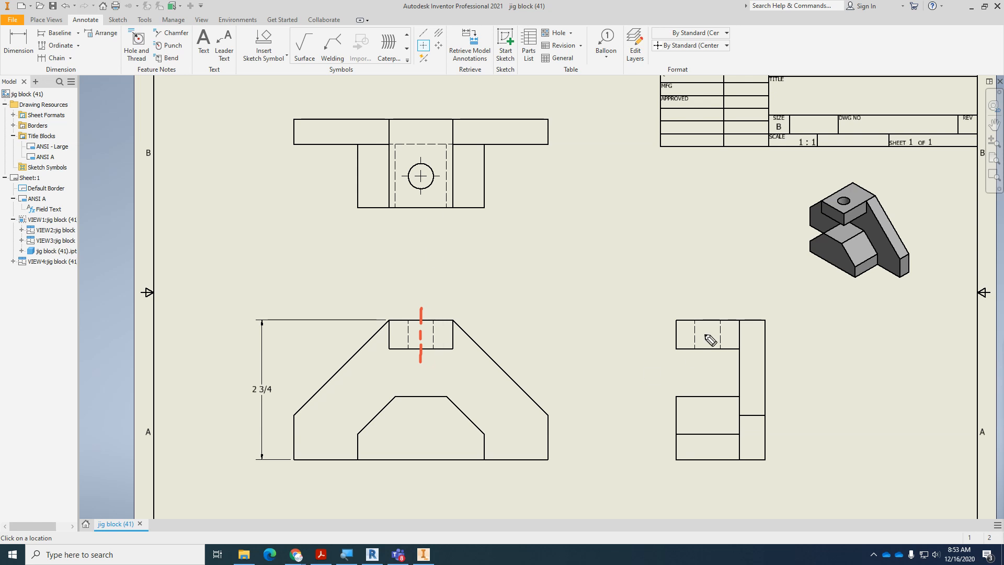
left_click_drag(706, 330, 707, 338)
left_click_drag(707, 301, 706, 367)
mouse_move(440, 22)
left_mouse_down()
mouse_move(421, 29)
mouse_move(421, 65)
mouse_move(450, 45)
mouse_move(437, 21)
left_mouse_up()
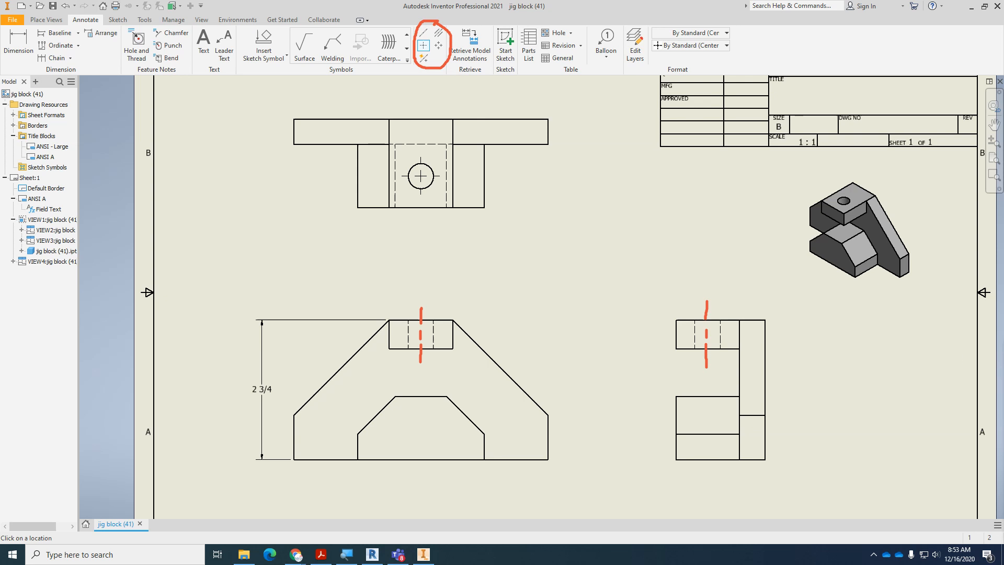
key("e")
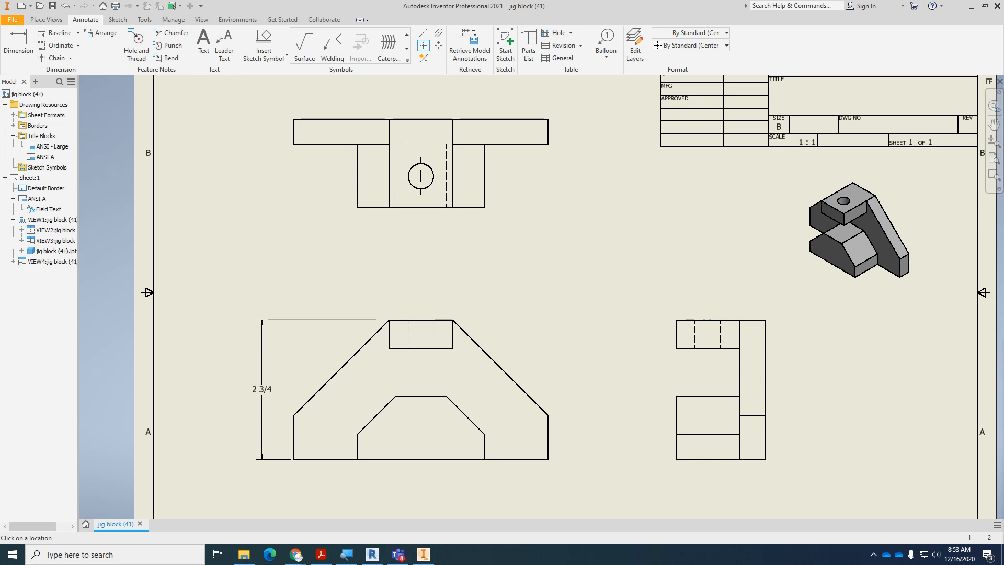
Step: Add a bisecting centerline between the hole's two hidden lines in the front view
left_click(423, 33)
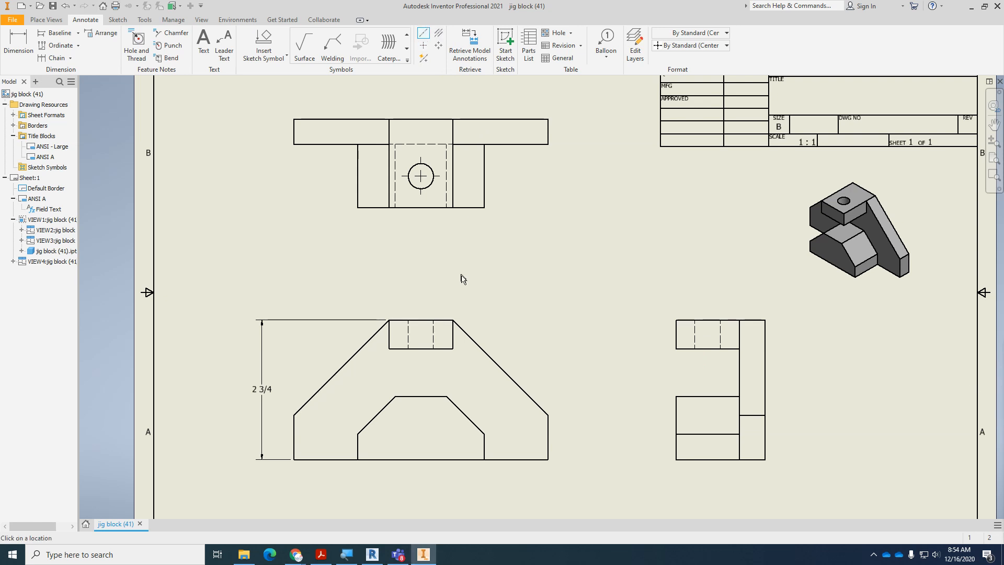
left_click(438, 34)
scroll(449, 327, "down", 5)
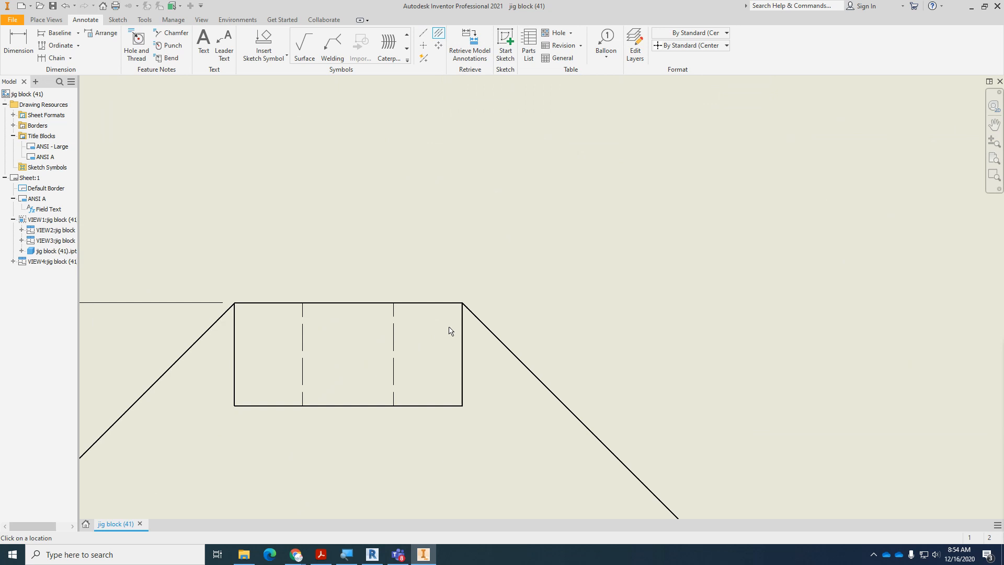
left_click(396, 338)
left_click(303, 336)
scroll(520, 200, "up", 4)
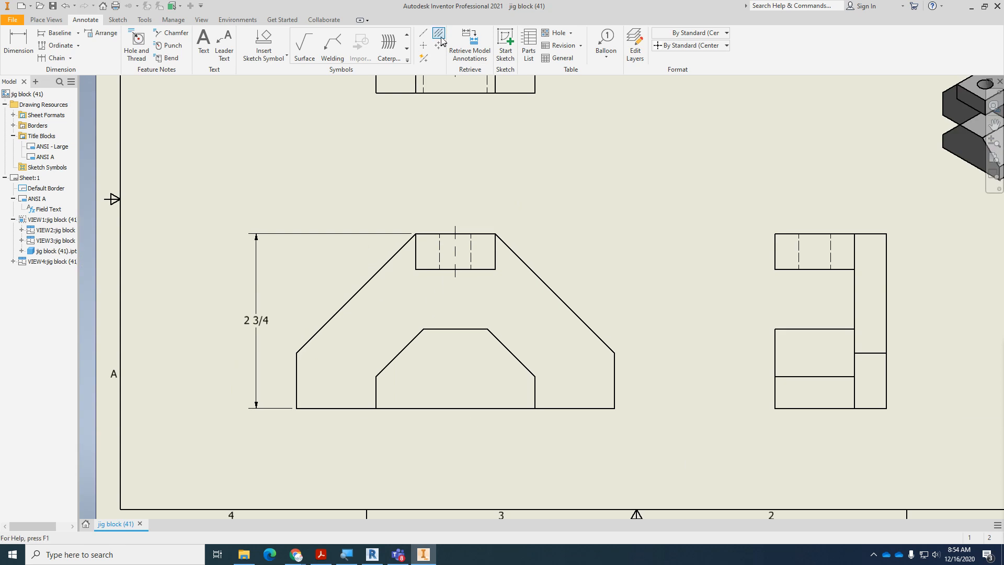
Step: Add a bisecting centerline between the hole's two hidden lines in the side view
scroll(829, 231, "down", 5)
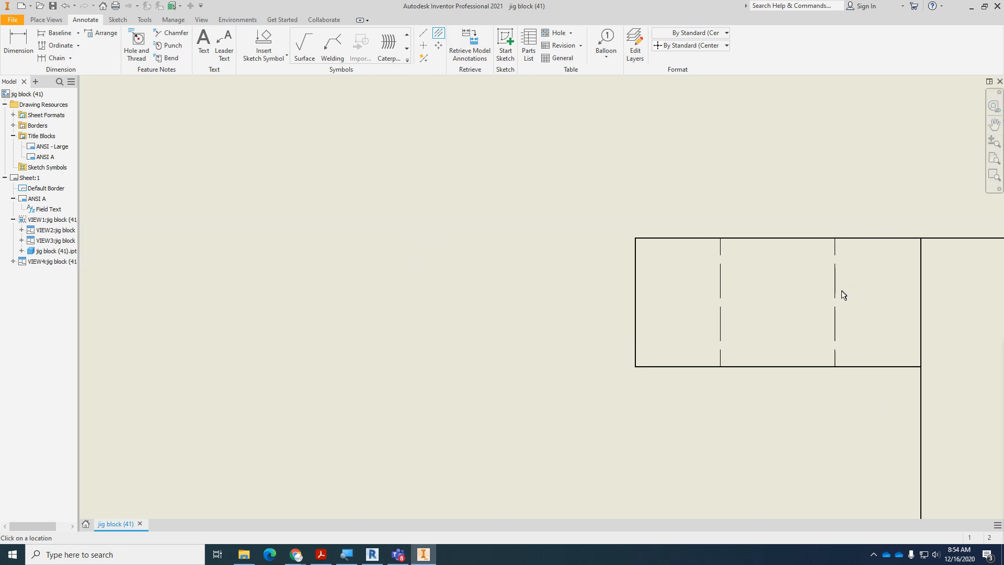
left_click(837, 335)
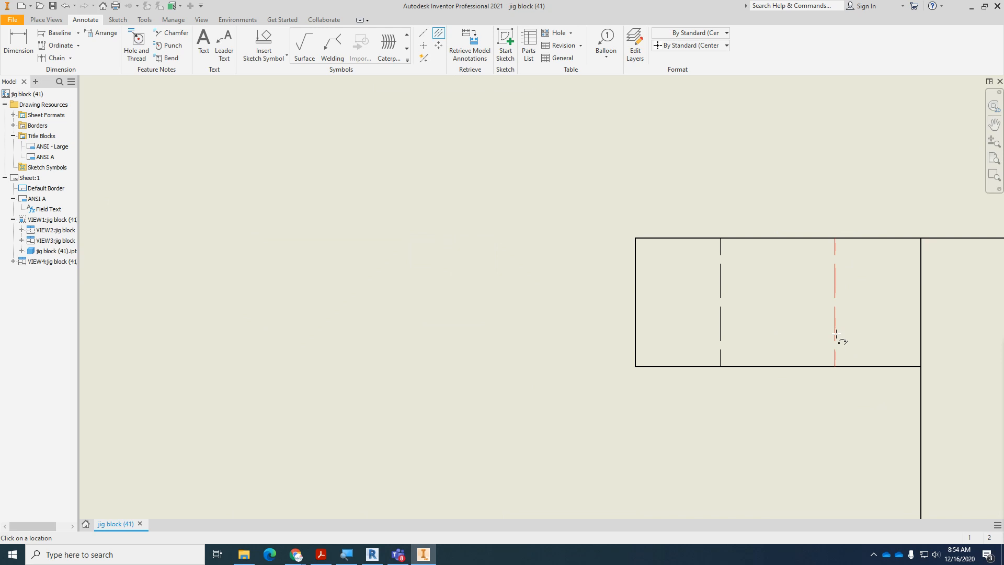
left_click(722, 288)
scroll(573, 325, "up", 5)
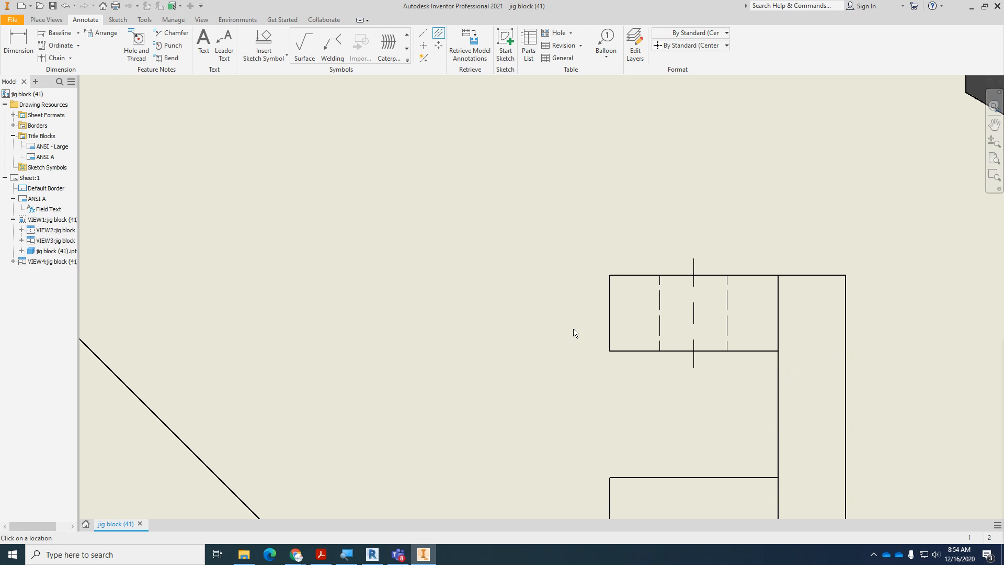
scroll(504, 296, "down", 4)
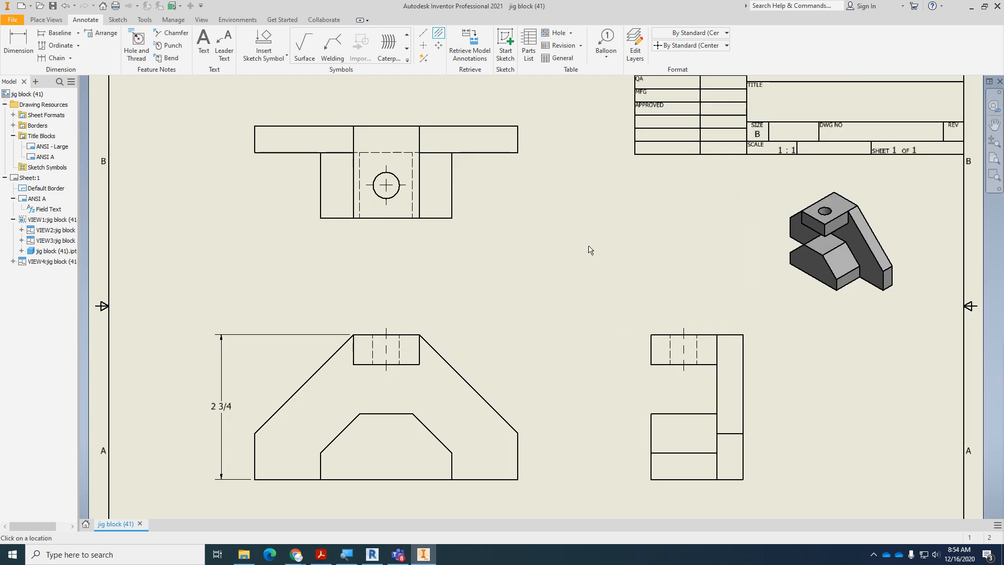
scroll(590, 250, "up", 3)
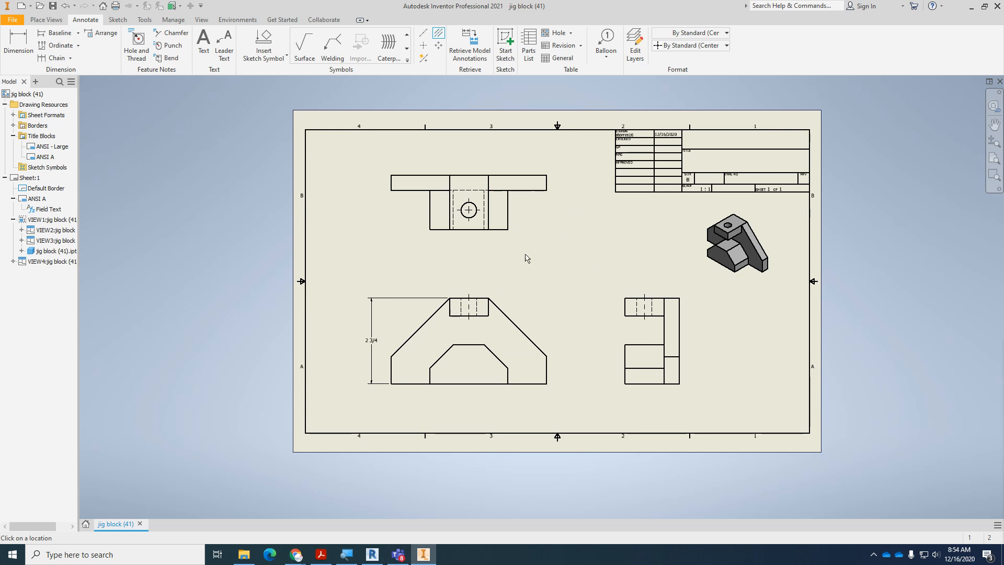
scroll(525, 256, "down", 4)
scroll(544, 251, "up", 3)
middle_click_drag(606, 252, 570, 257)
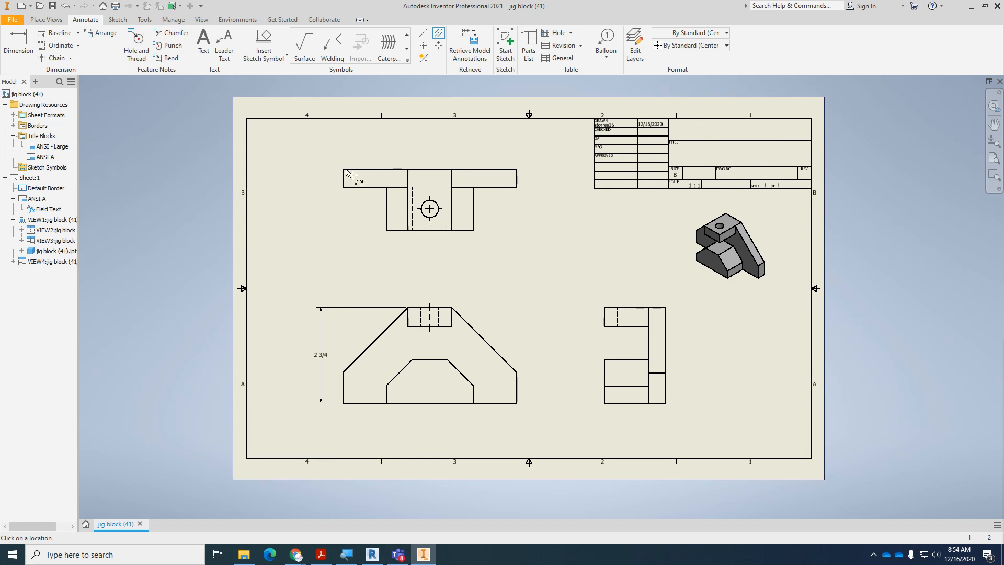
Step: Export the drawing to the Documents folder as a PDF named jig block (41).pdf
left_click(13, 20)
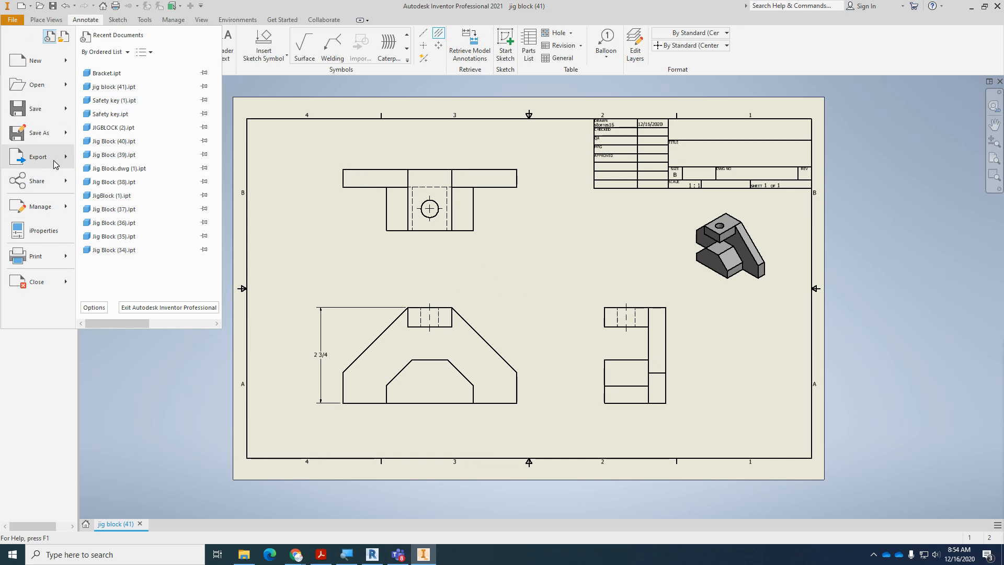
mouse_move(56, 165)
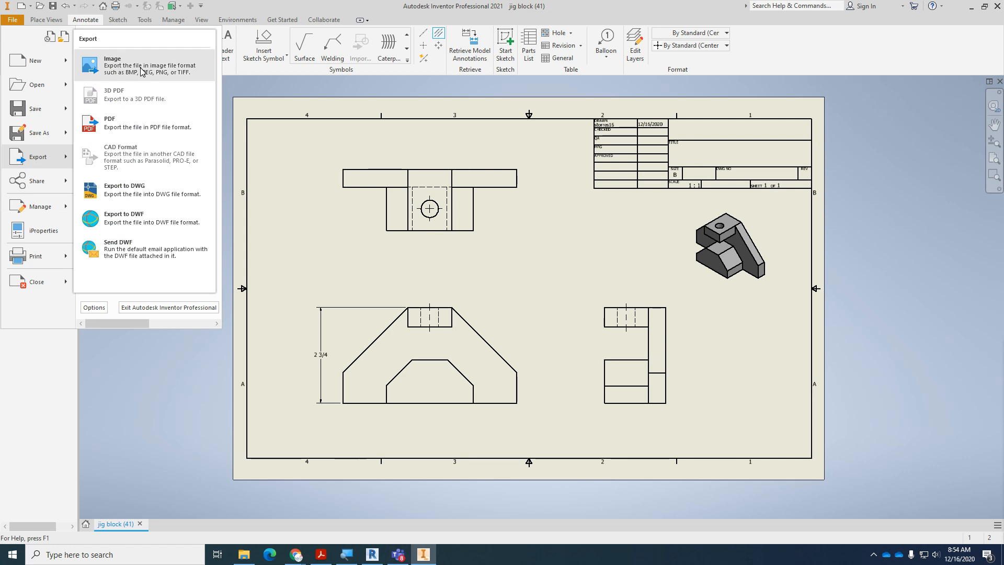
left_click(128, 128)
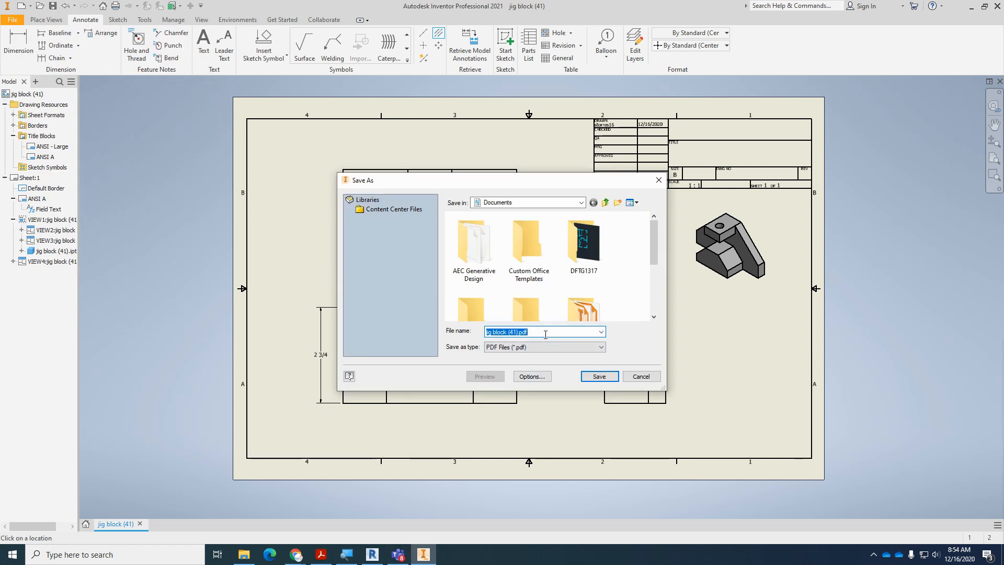
left_click(600, 376)
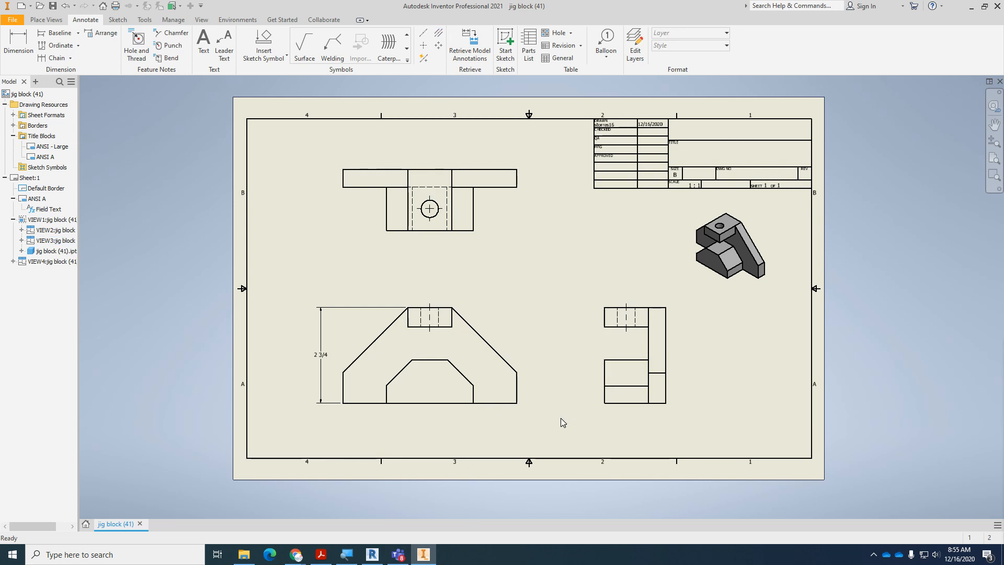
Step: Switch to File Explorer, open jig block (41).pdf from Documents in Adobe Acrobat Reader, and collapse both side panes
left_click(249, 552)
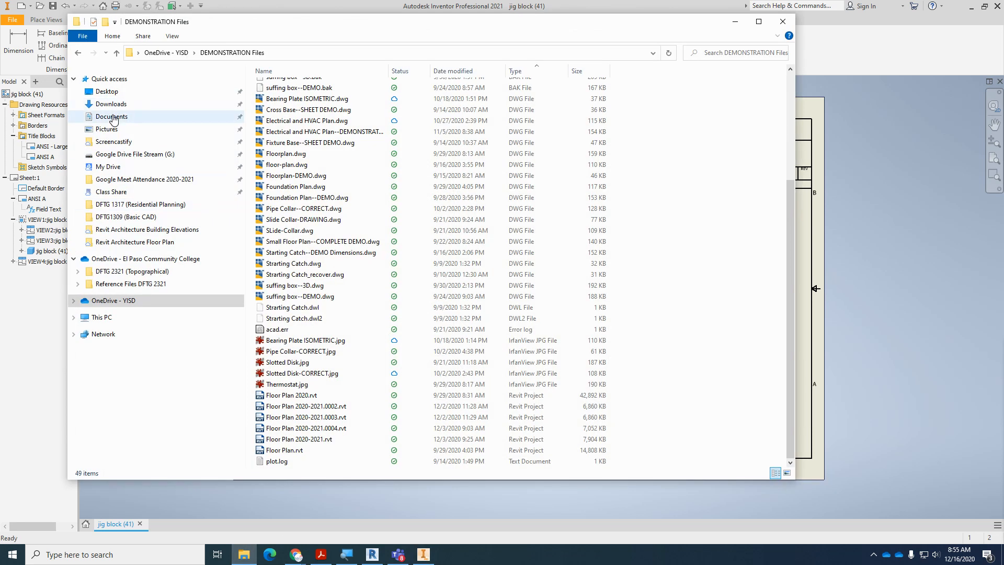
left_click(113, 117)
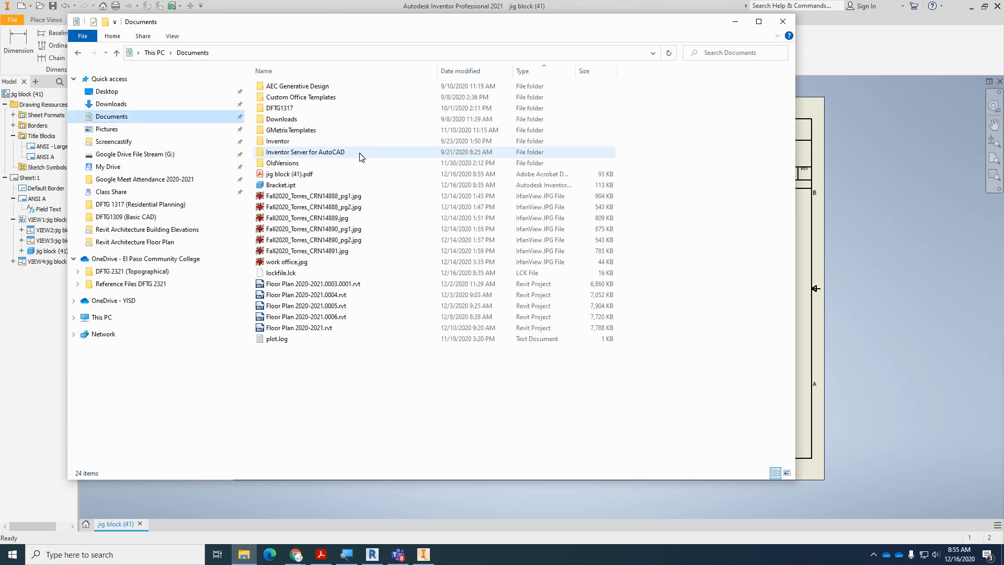
double_click(305, 174)
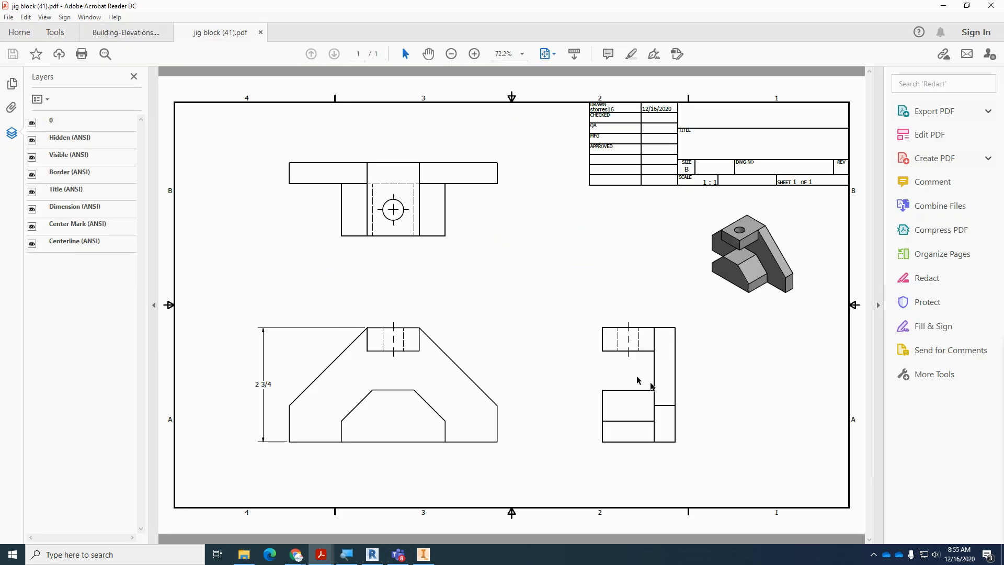
left_click(148, 306)
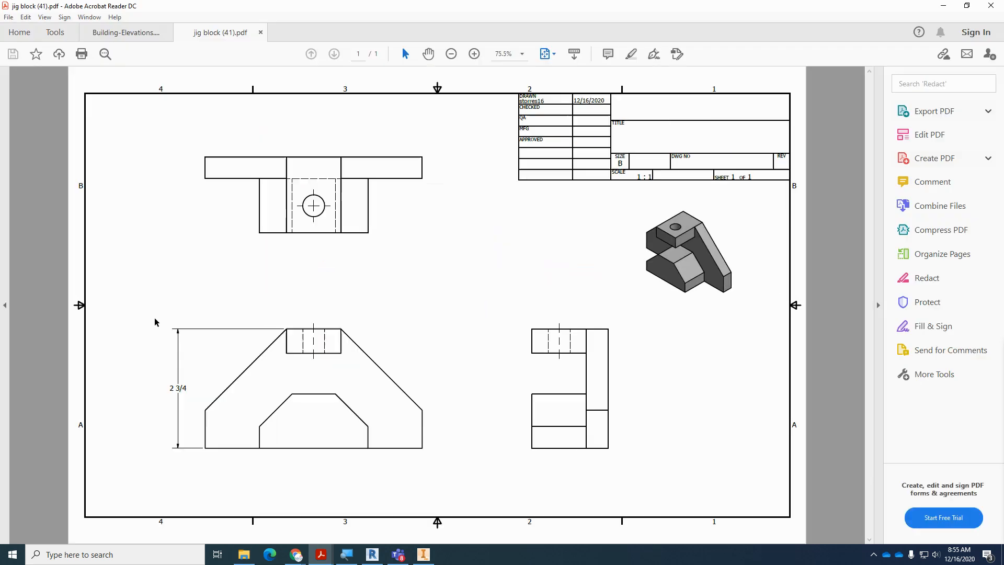
left_click(878, 306)
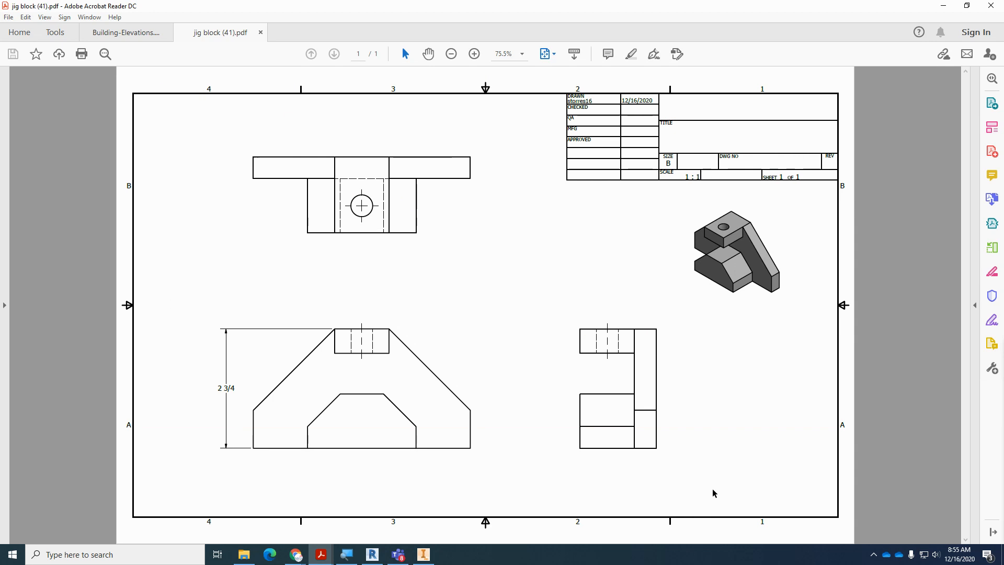
Step: Examine the PDF's views, dimension, center mark and centerlines up close, and close only the jig block document
left_click(473, 55)
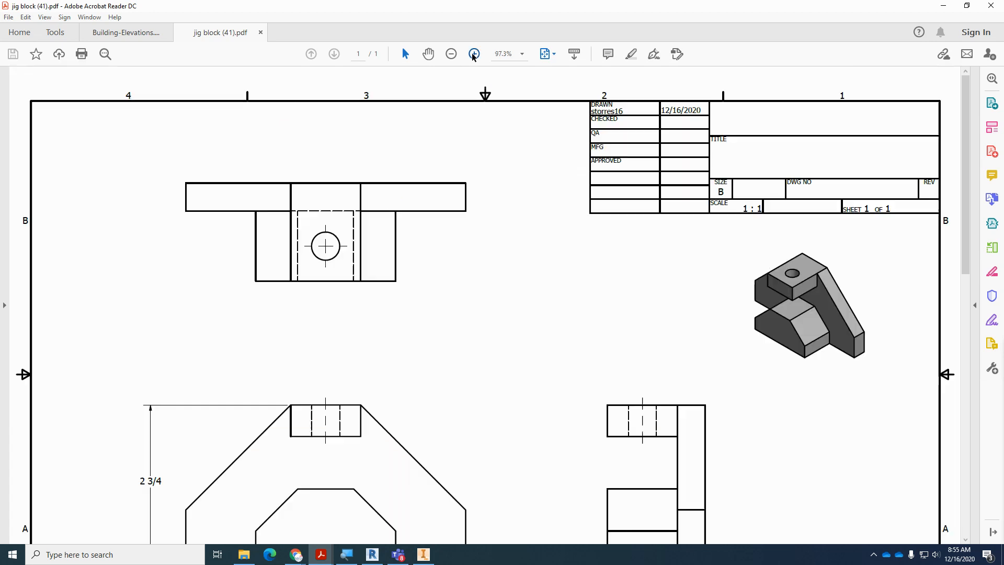
left_click(473, 55)
left_click(473, 55)
scroll(588, 334, "down", 2)
scroll(591, 343, "down", 6)
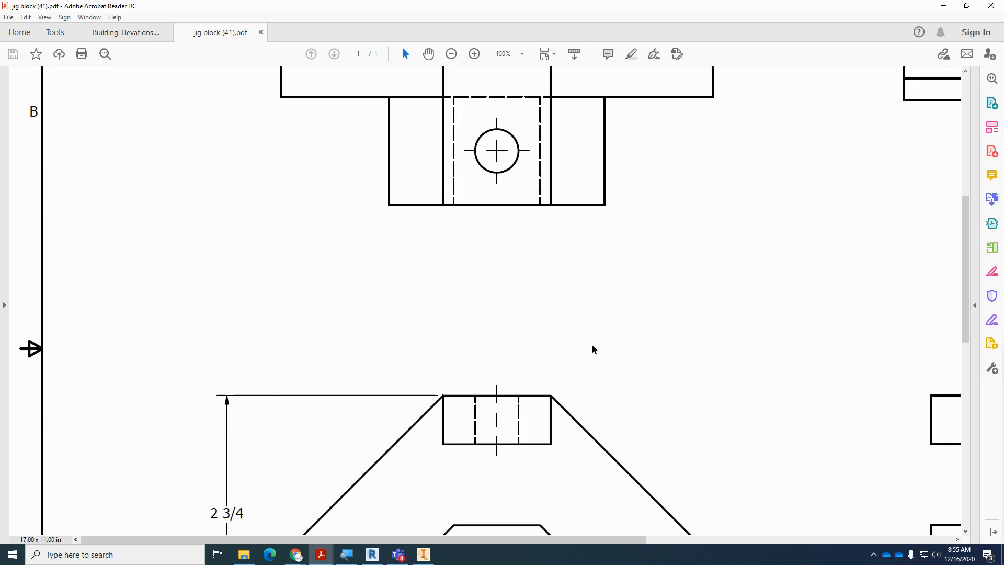
left_click_drag(546, 539, 825, 539)
left_click(452, 54)
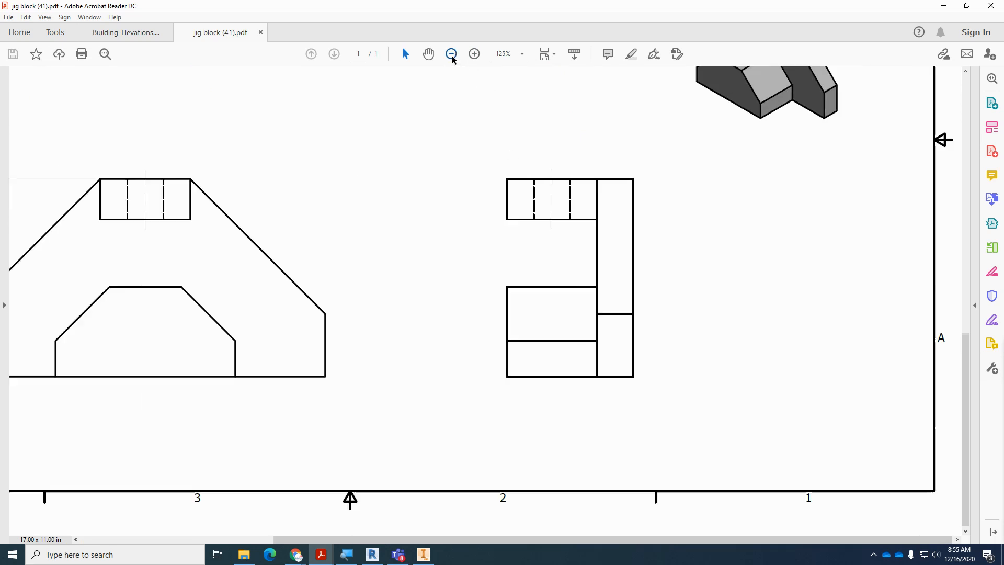
left_click(452, 54)
left_click(451, 54)
left_click(451, 55)
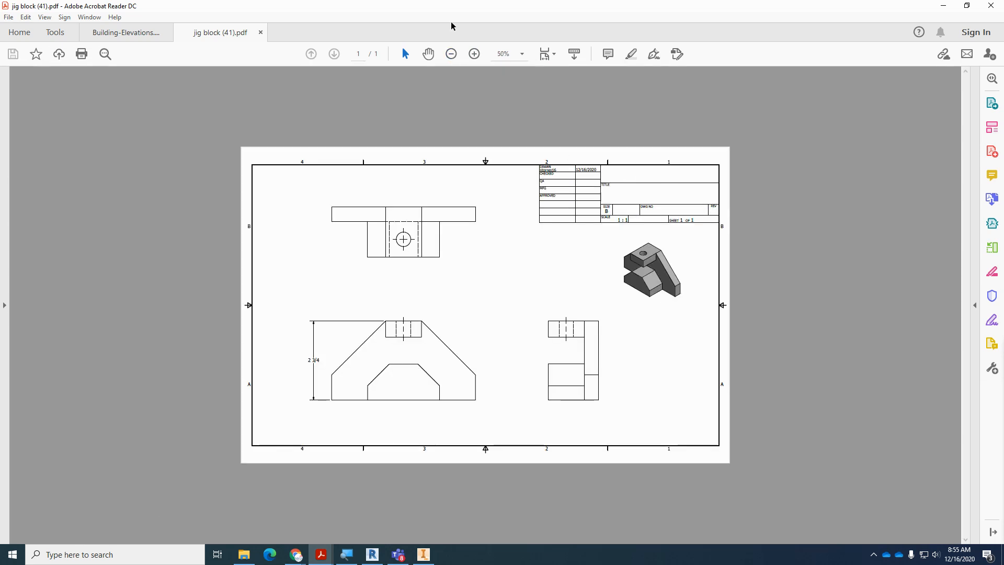
left_click(474, 54)
left_click(991, 7)
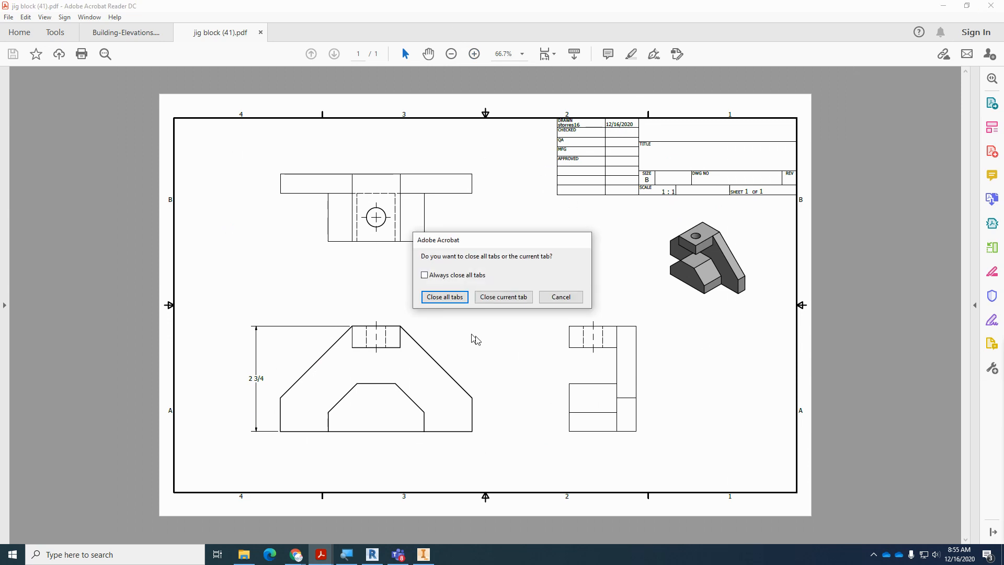
left_click(515, 303)
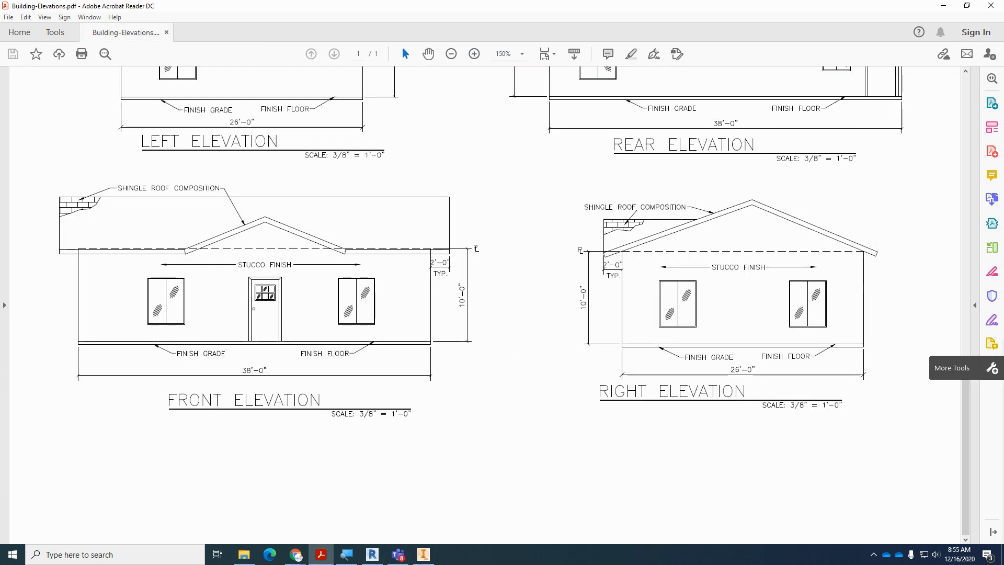